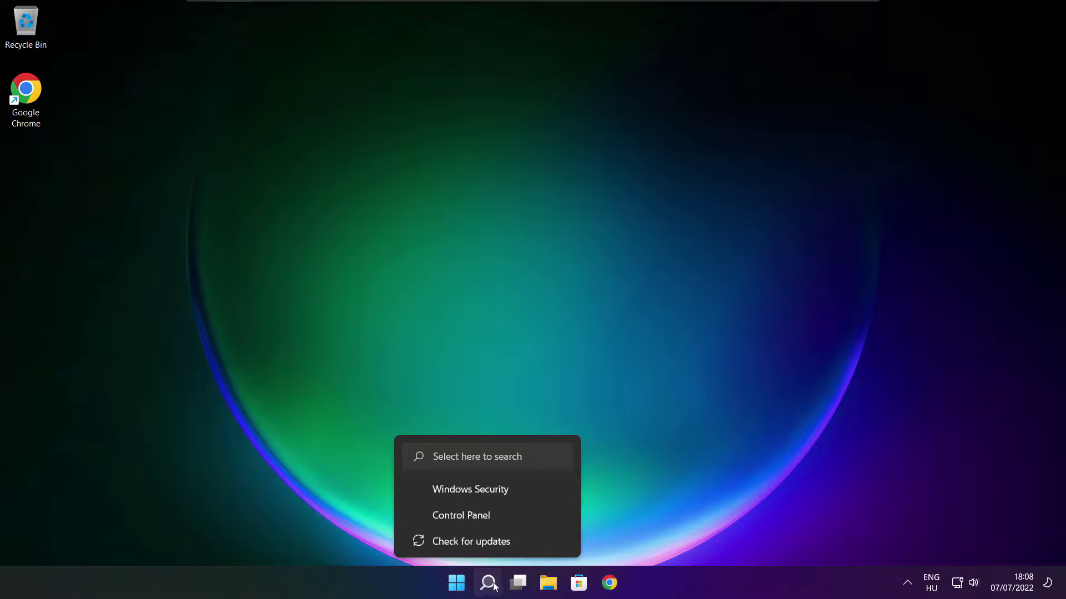
# Search Windows for "device manager", open Device Manager and maximize its window
pyautogui.click(488, 583)
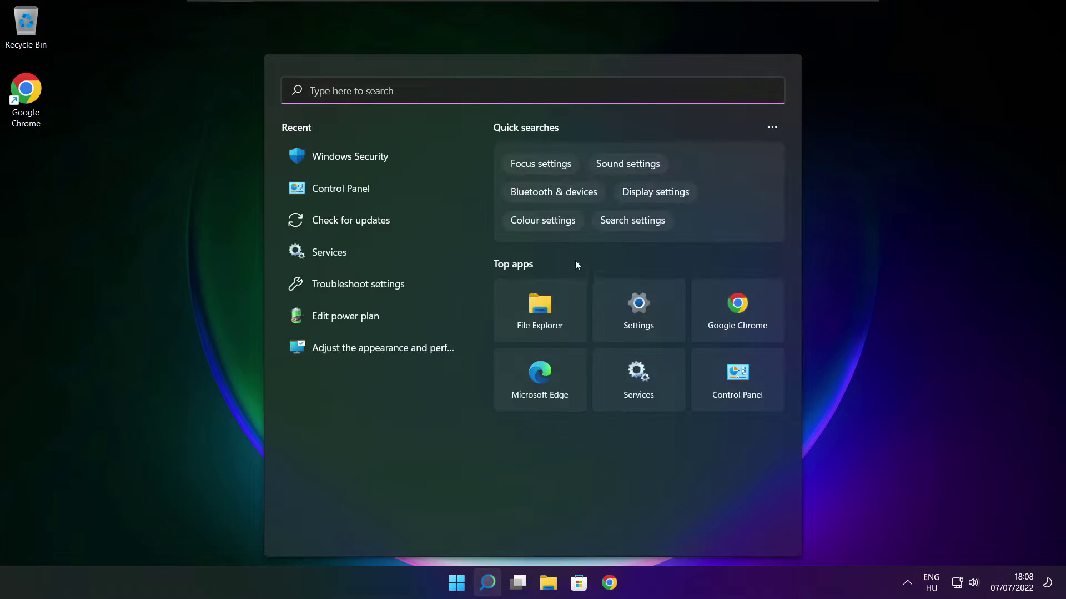
pyautogui.write('device m')
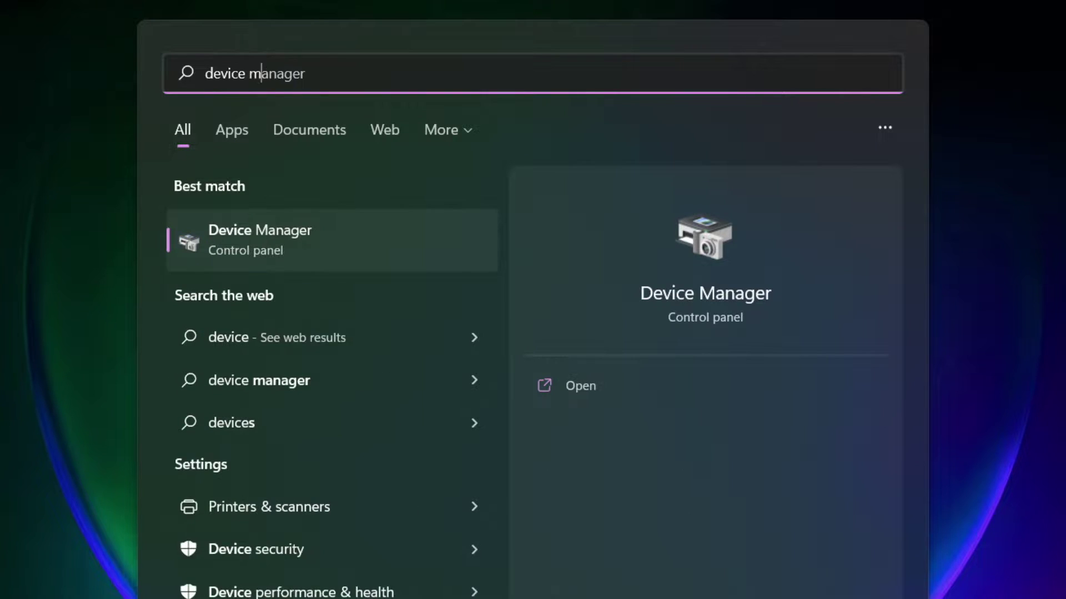
pyautogui.write('anag')
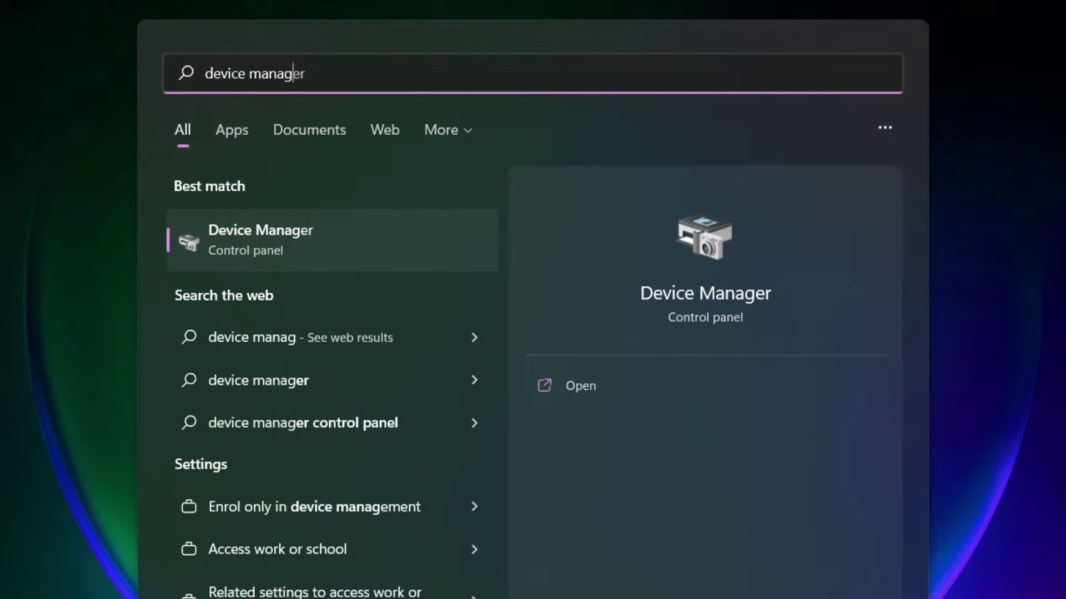
pyautogui.write('er')
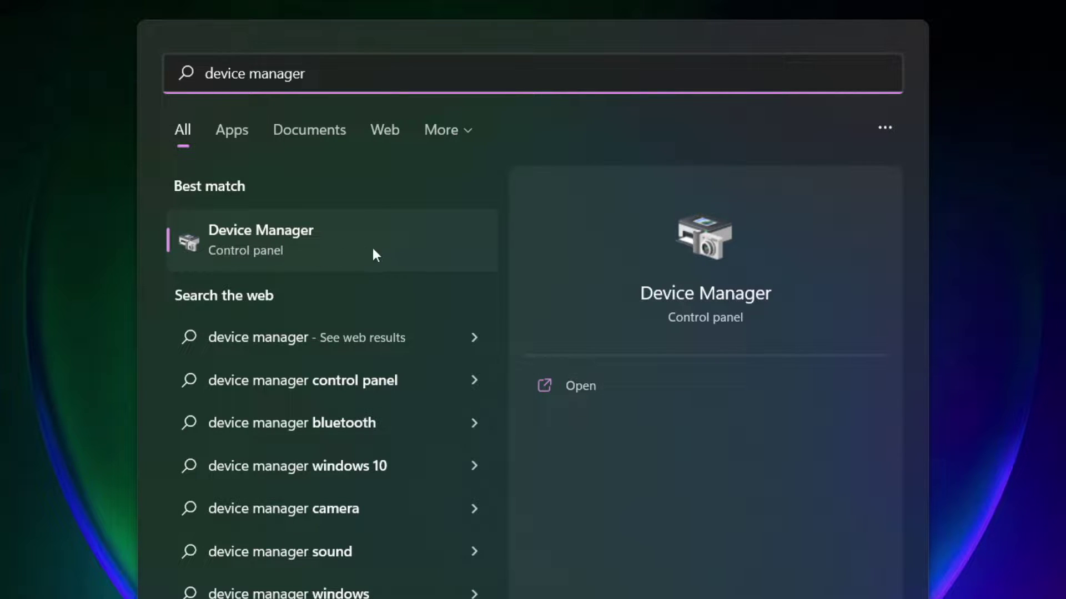
pyautogui.click(393, 252)
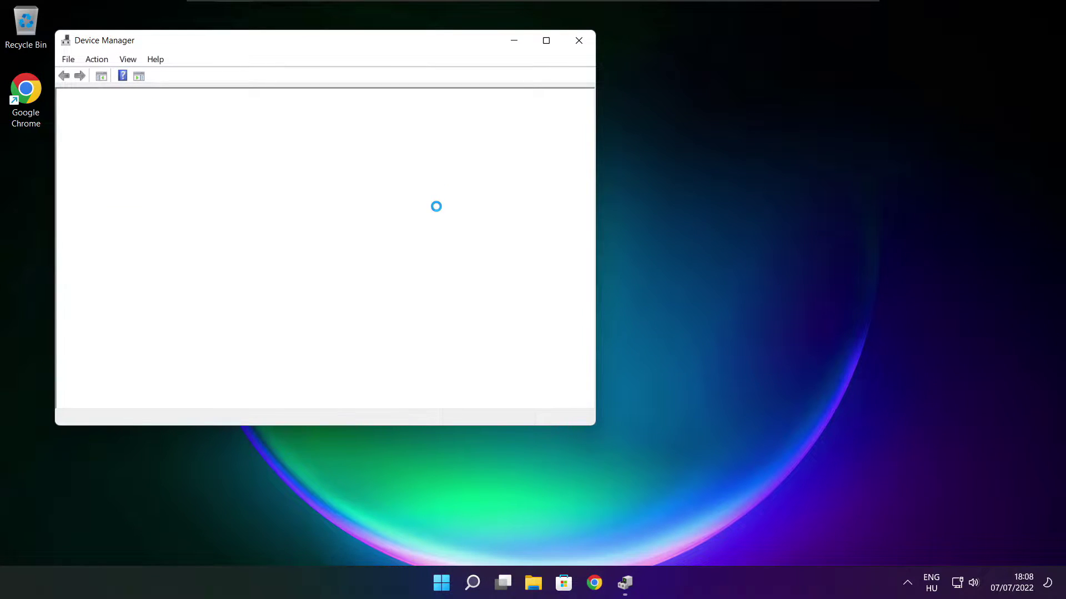
pyautogui.click(546, 40)
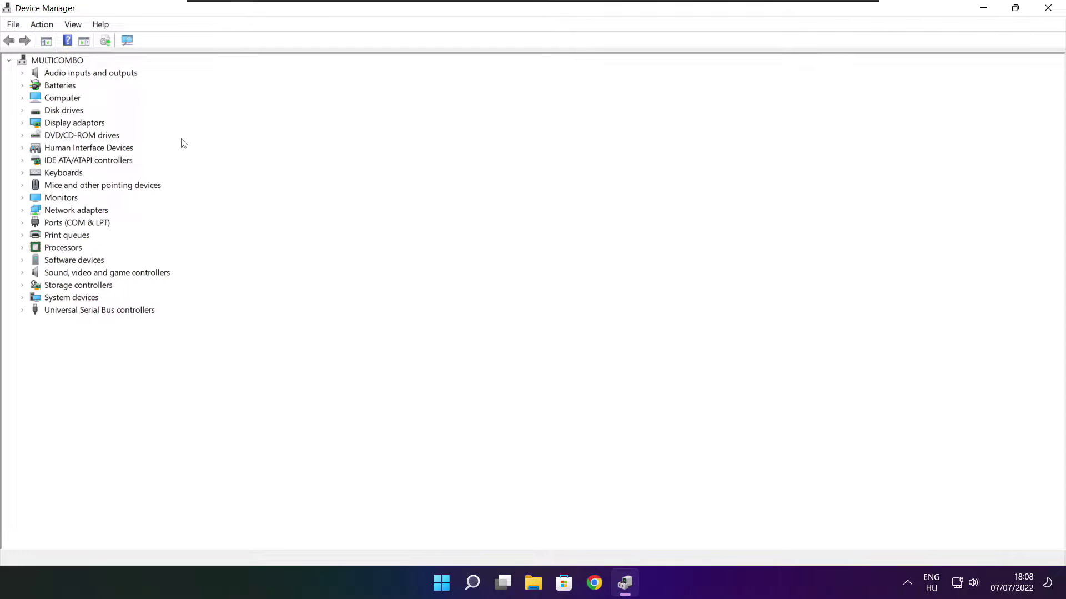
# Run an automatic driver update search for the VMware SVGA 3D display adaptor and close the update wizard
pyautogui.click(27, 122)
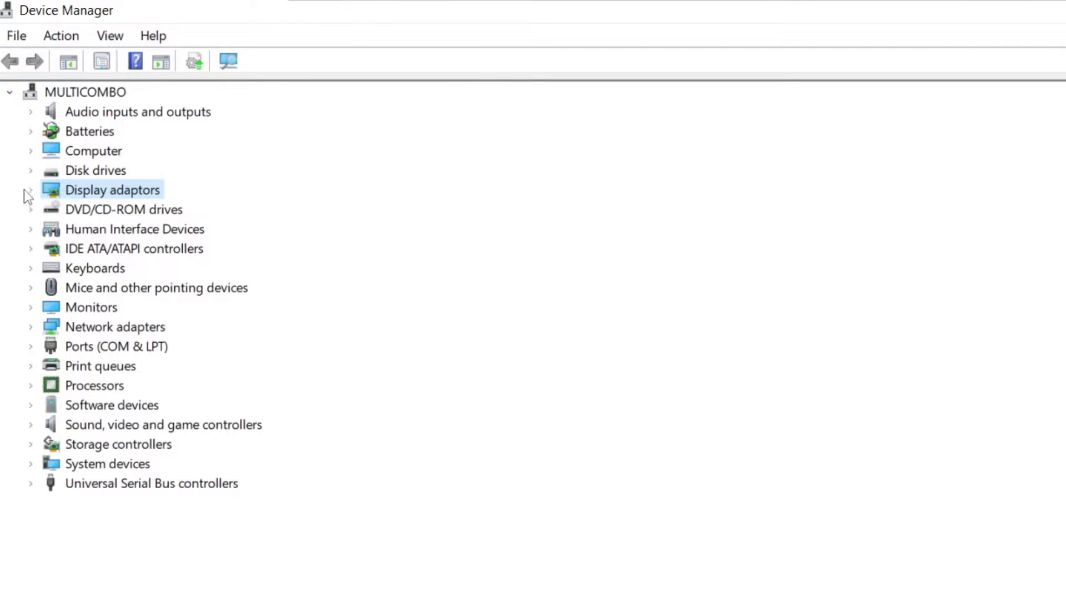
pyautogui.click(31, 190)
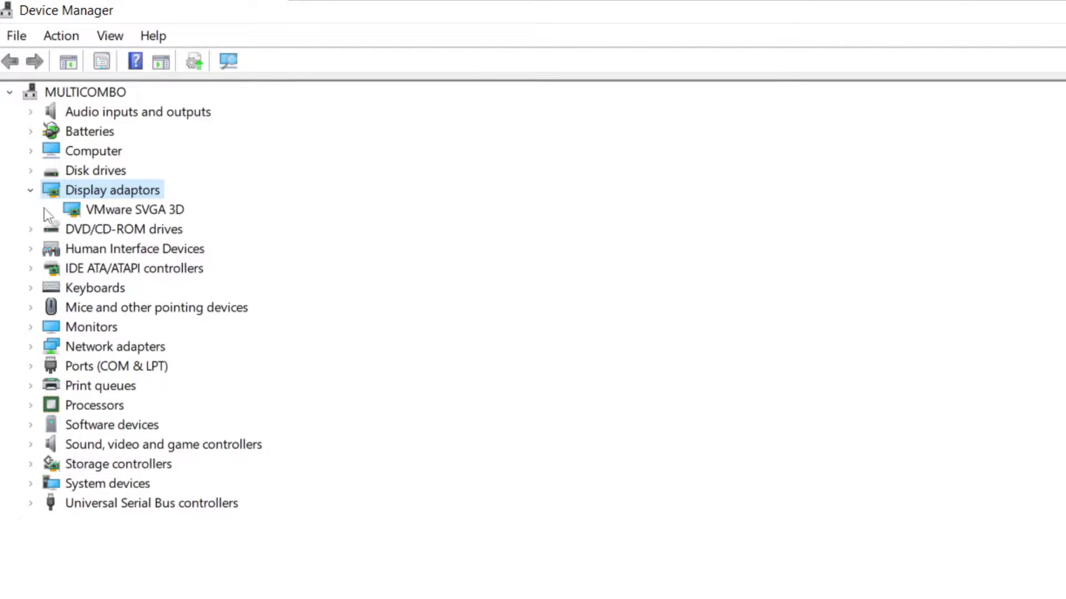
pyautogui.click(92, 213)
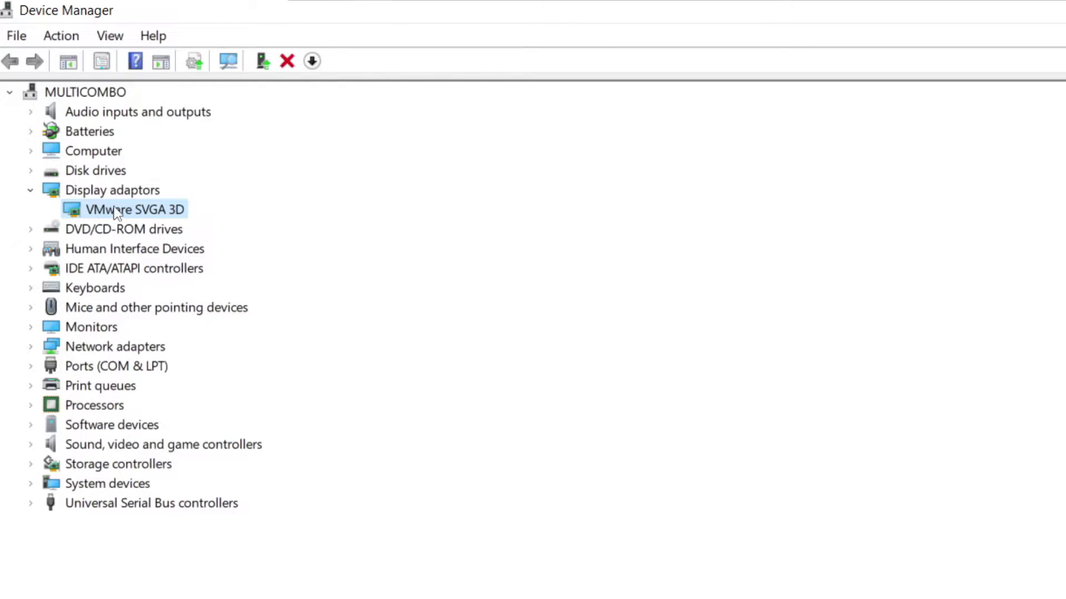
pyautogui.rightClick(116, 214)
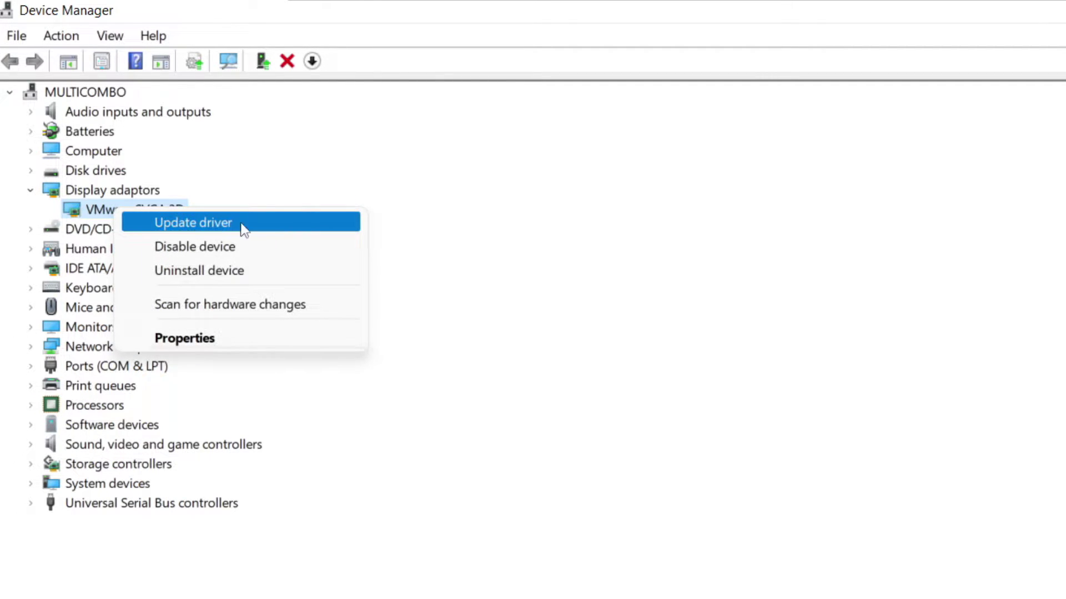
pyautogui.click(238, 229)
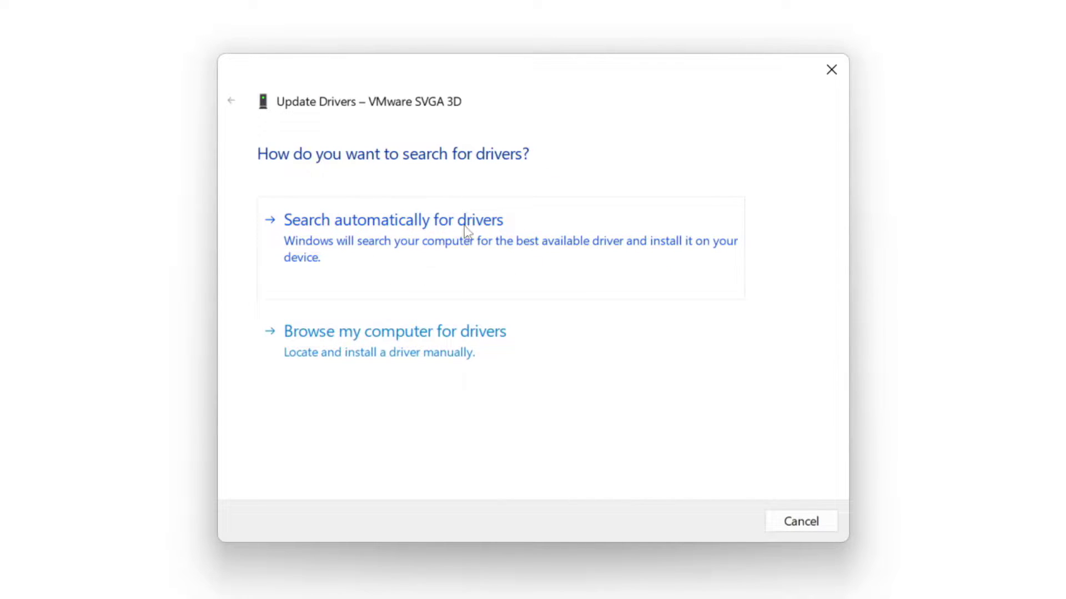
pyautogui.click(468, 250)
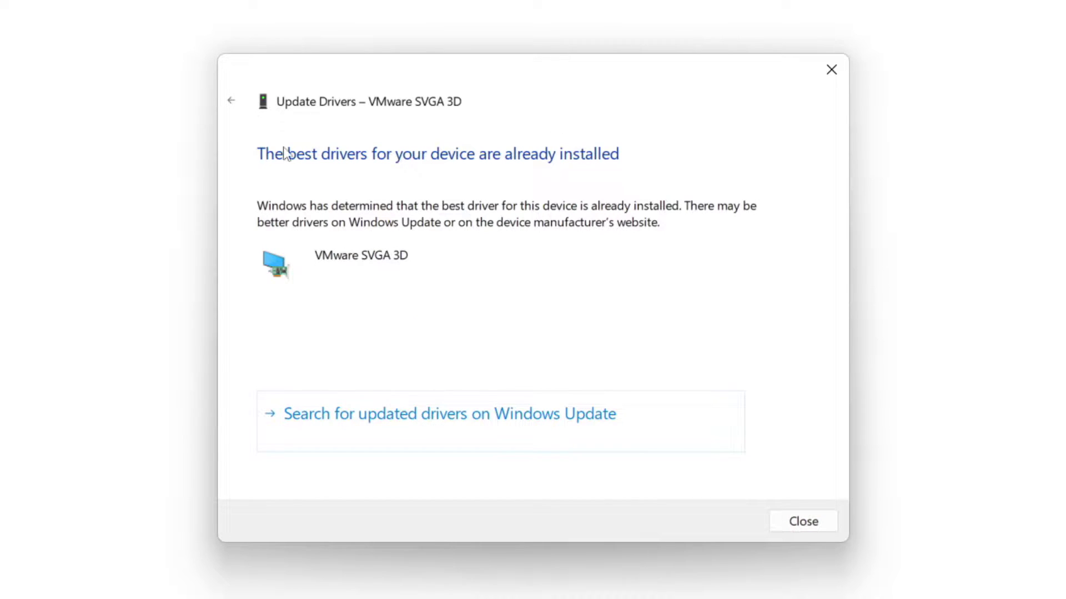
pyautogui.click(802, 523)
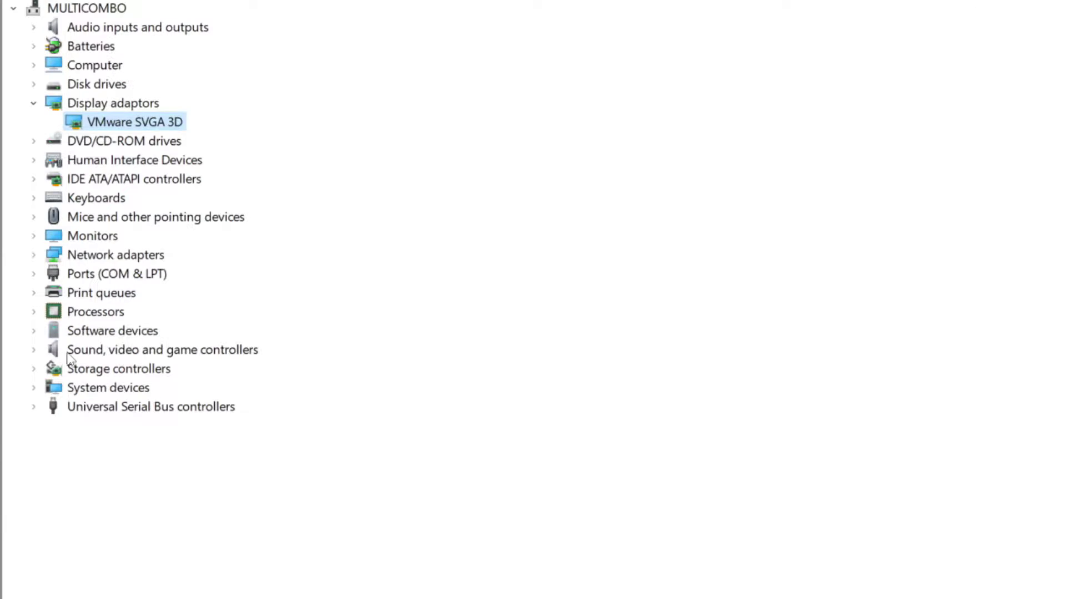
# Run an automatic driver update search for the High Definition Audio Device, then close the wizard and Device Manager
pyautogui.click(68, 354)
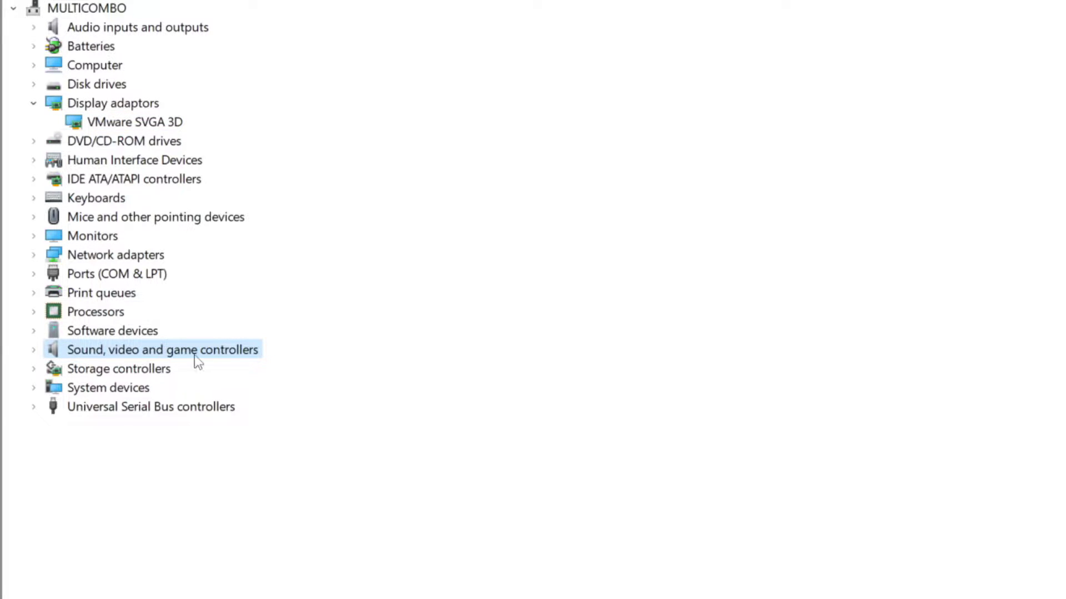
pyautogui.click(34, 351)
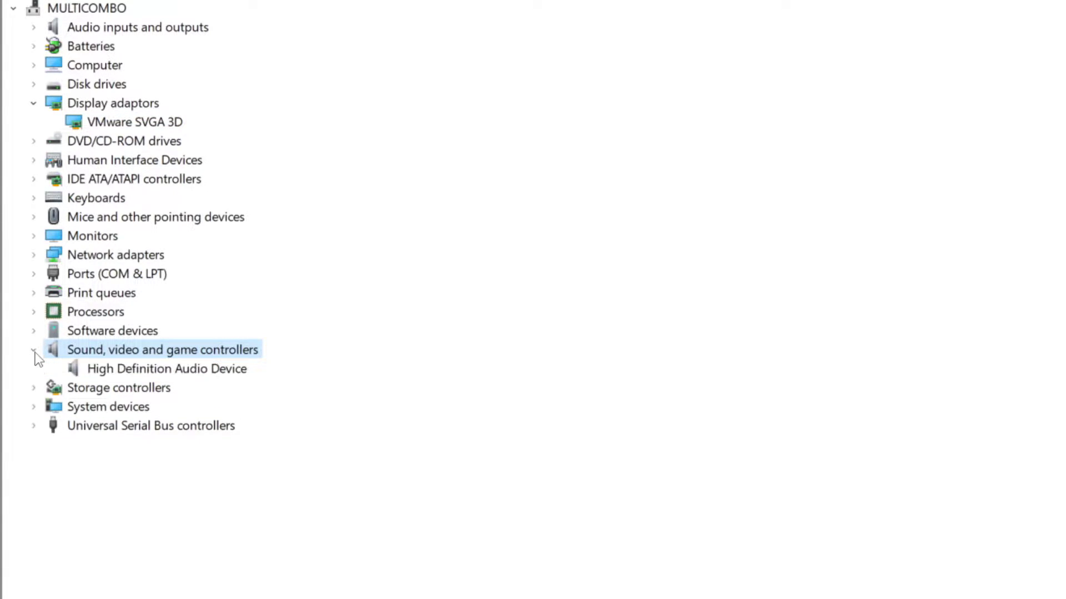
pyautogui.click(177, 372)
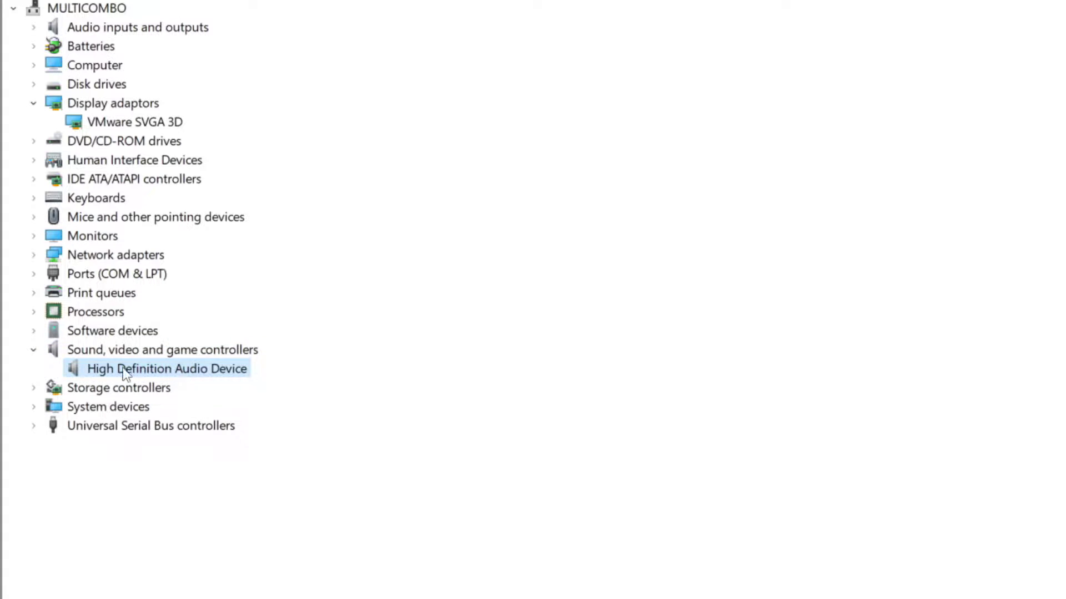
pyautogui.rightClick(155, 371)
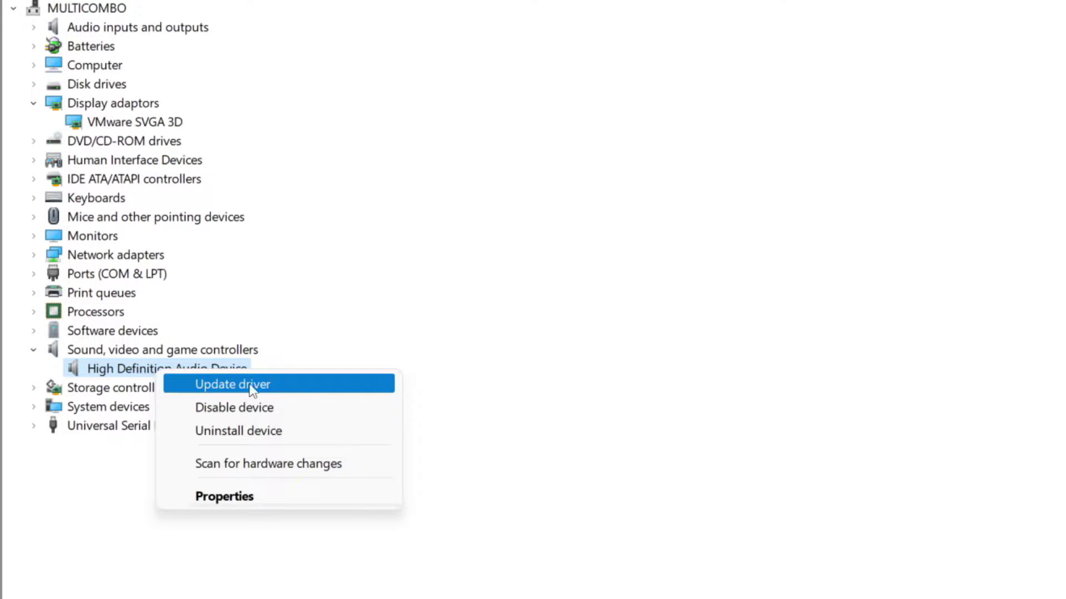
pyautogui.click(316, 392)
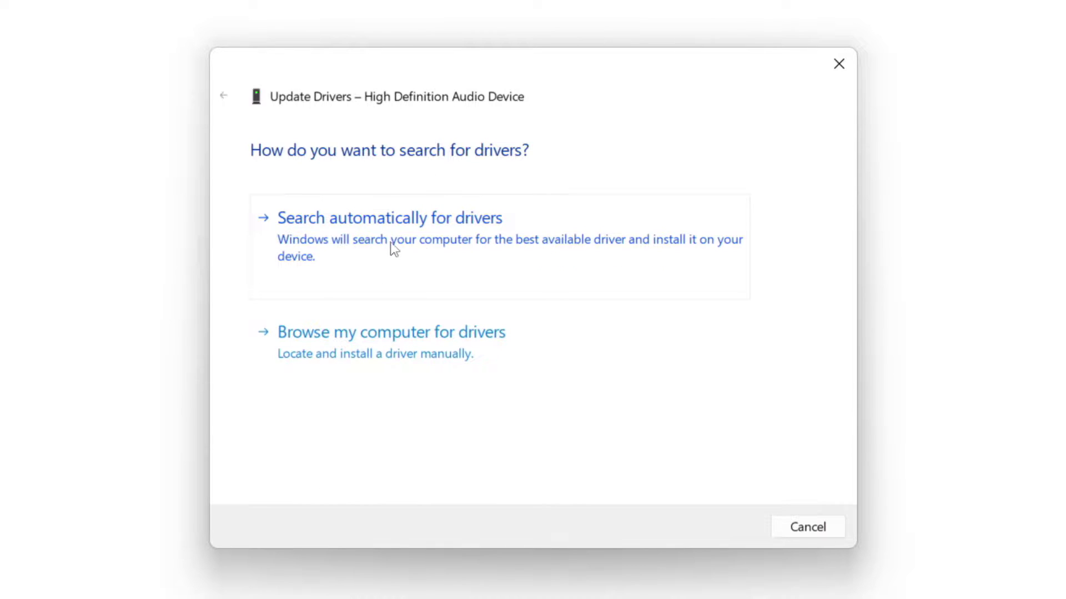
pyautogui.click(424, 239)
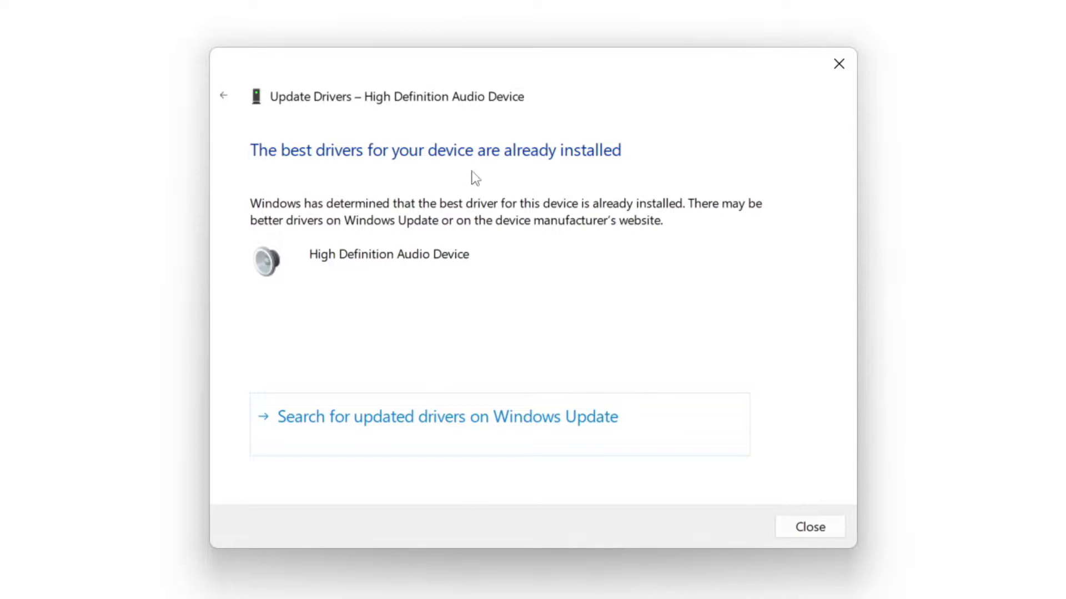
pyautogui.click(812, 528)
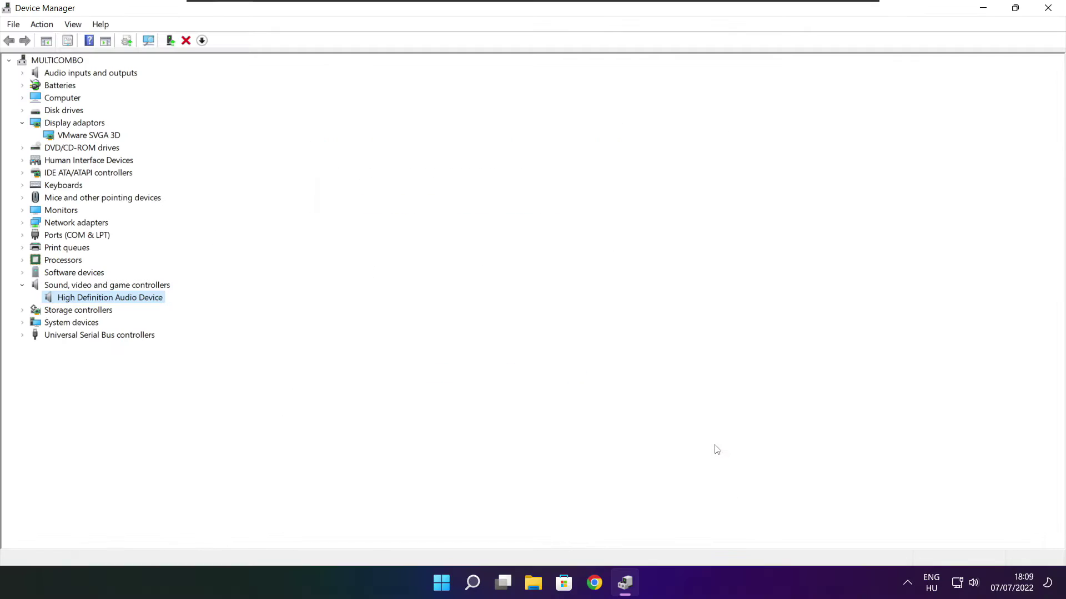
pyautogui.click(1049, 9)
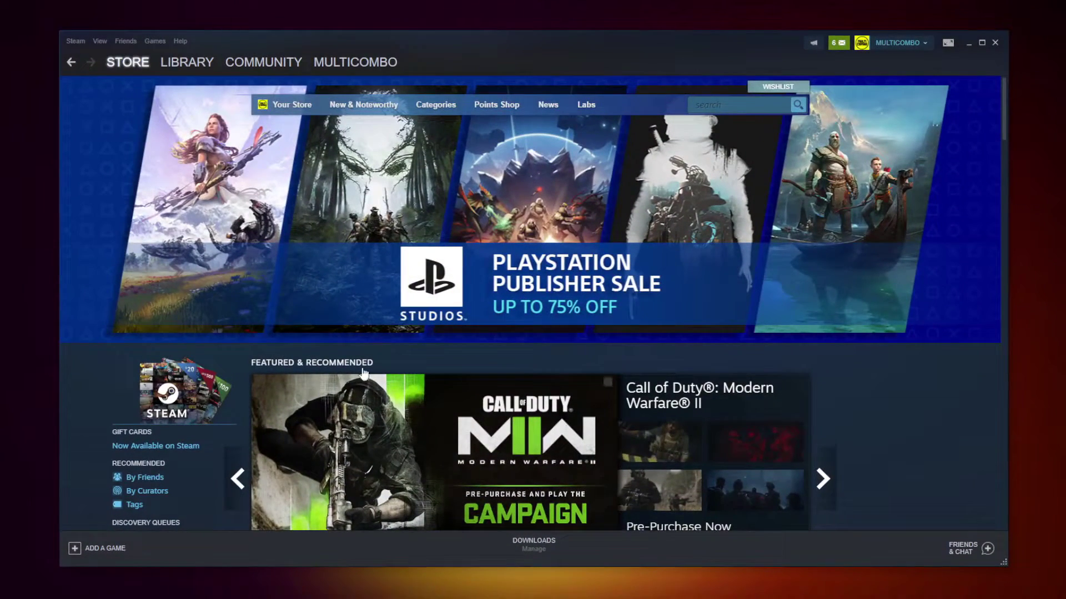
# In the Steam library, verify the integrity of the local files of the favorite game labelled NOT WORKING GAME
pyautogui.moveTo(195, 79)
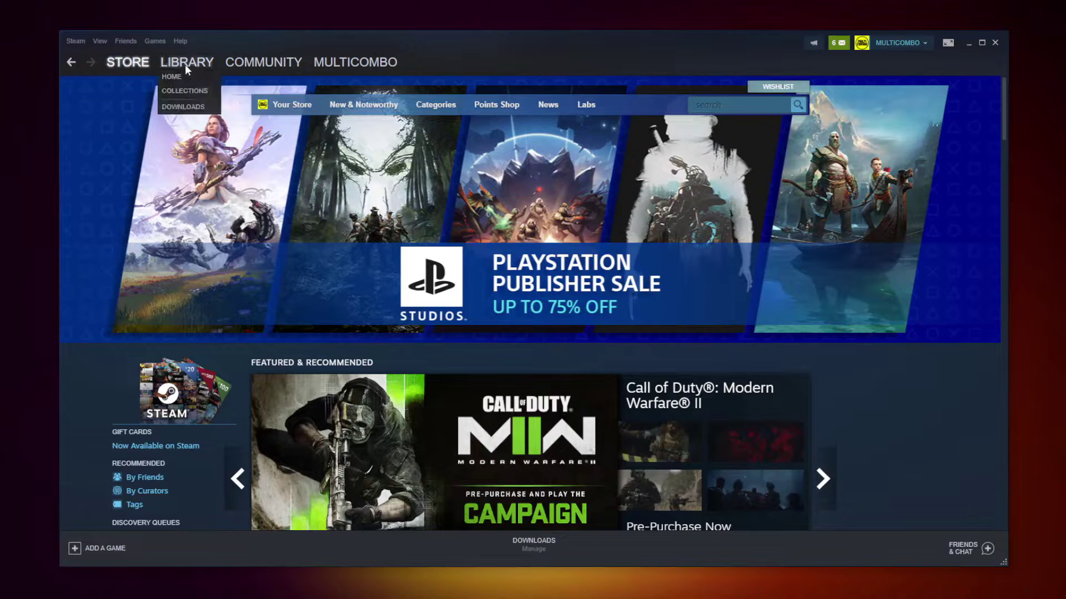
pyautogui.click(183, 62)
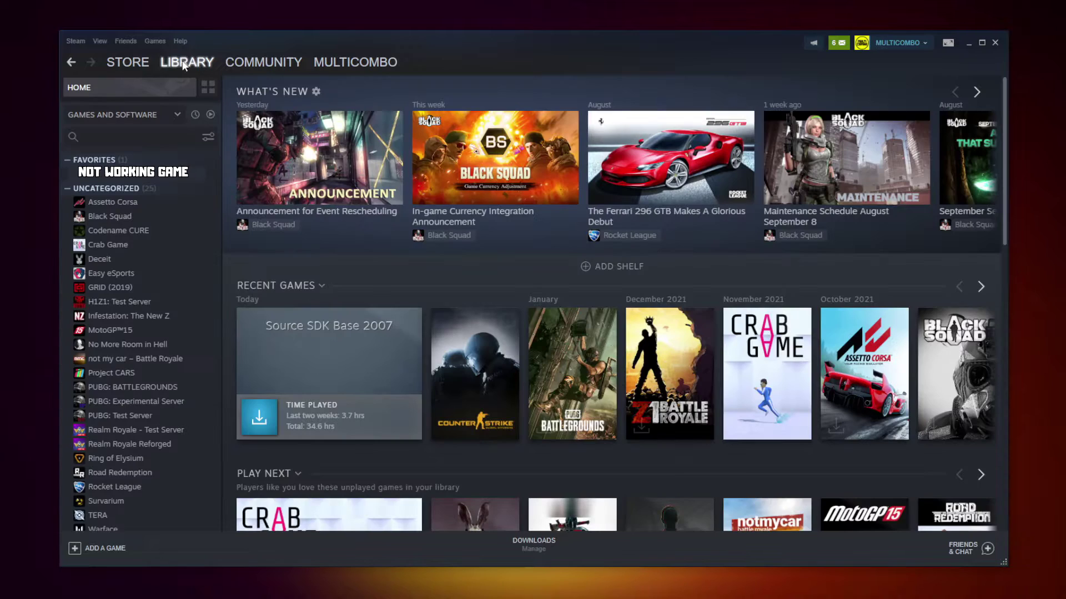
pyautogui.rightClick(209, 181)
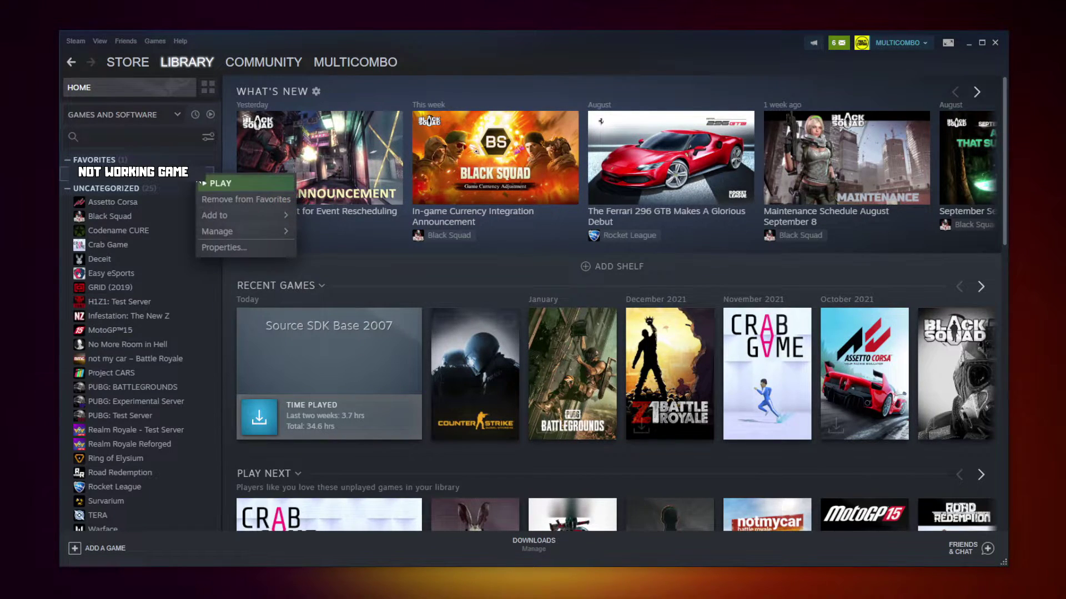
pyautogui.click(238, 248)
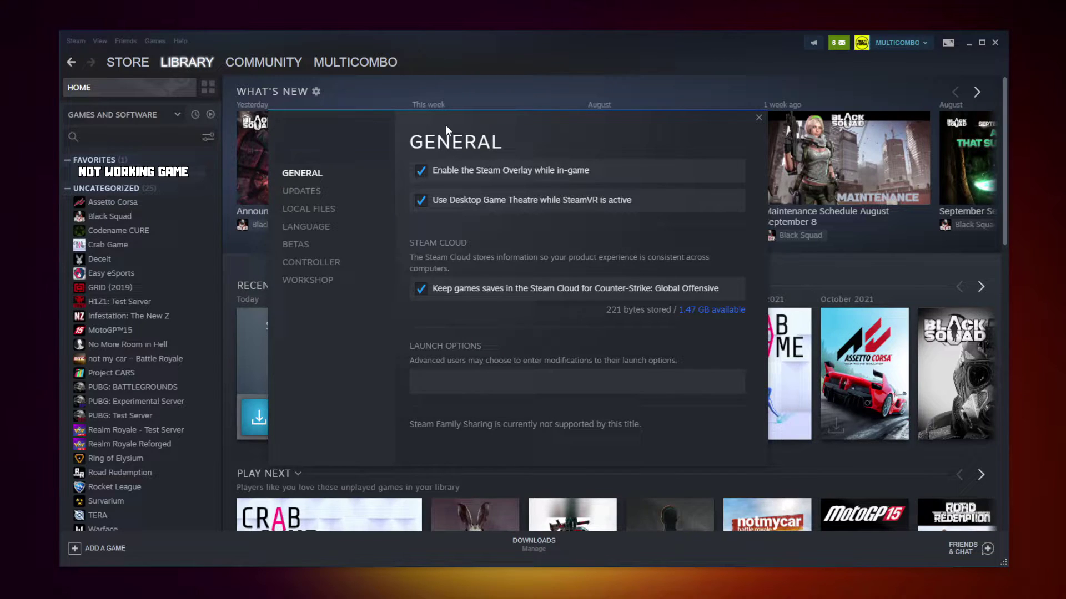
pyautogui.click(312, 211)
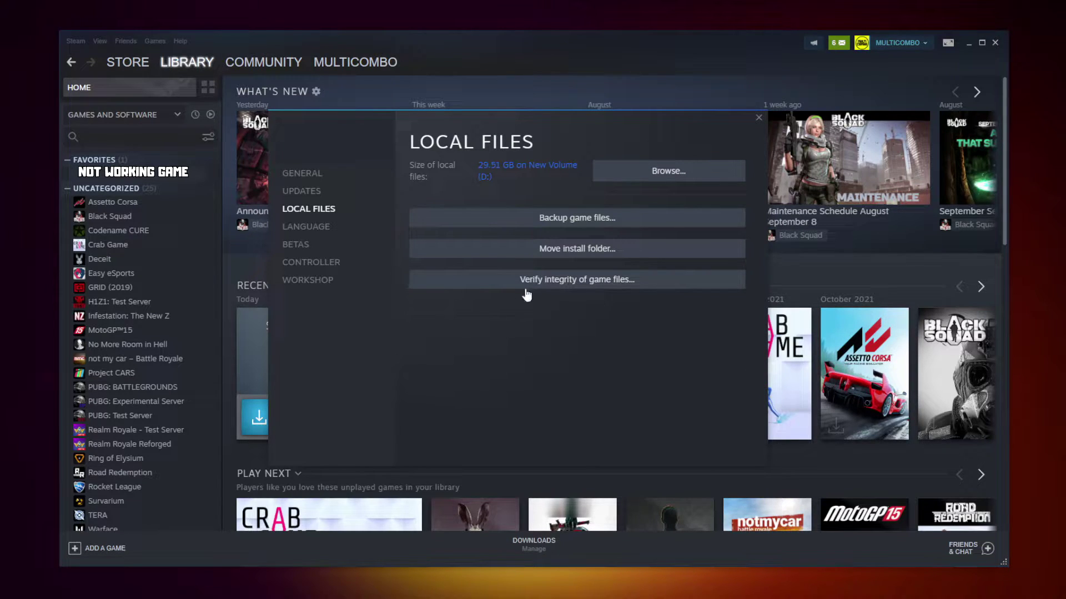
pyautogui.click(580, 283)
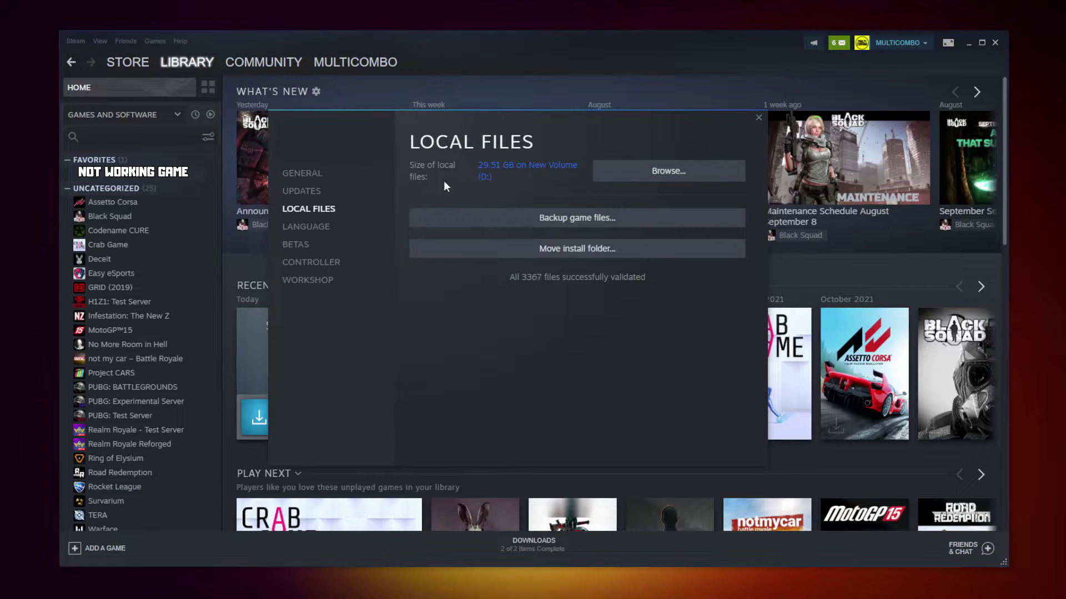
# Browse to the game's install folder and open the properties of its application file
pyautogui.click(669, 172)
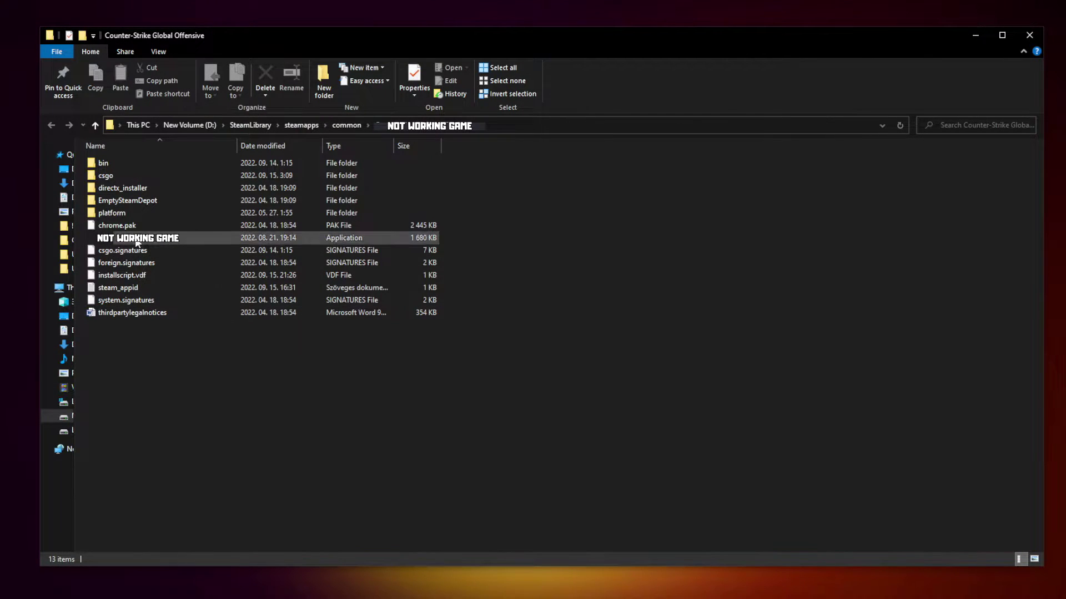
pyautogui.click(248, 242)
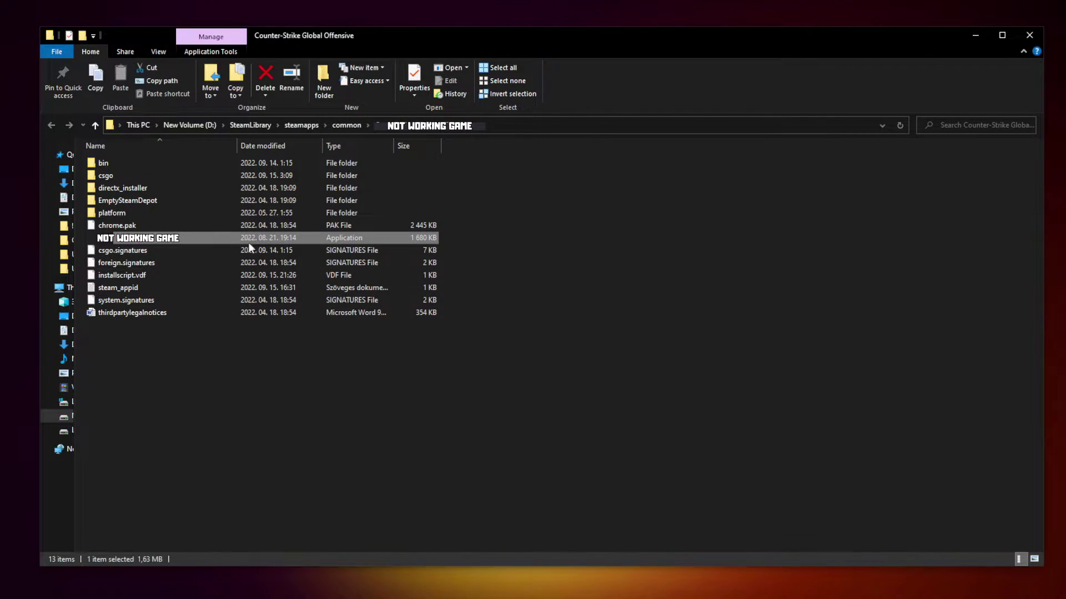
pyautogui.rightClick(213, 238)
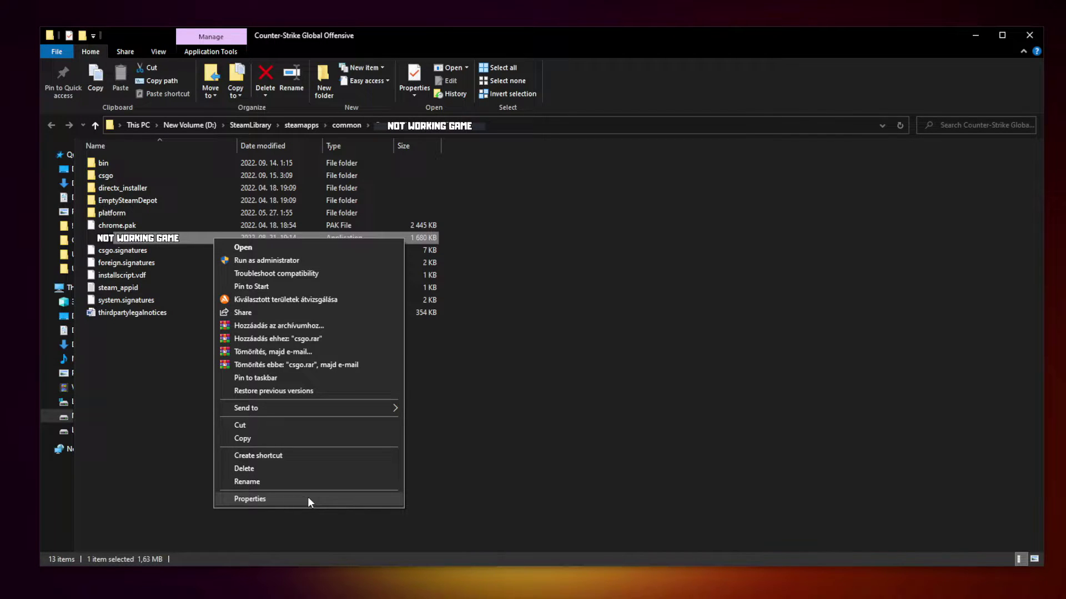
pyautogui.click(308, 497)
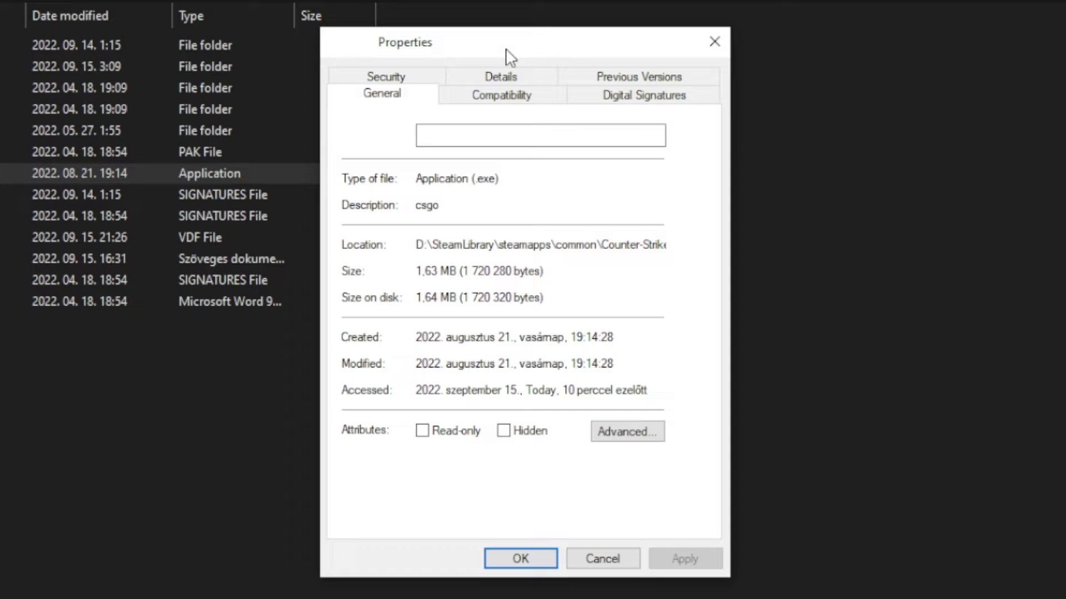
# Enable compatibility mode for the game's application and set it to Windows 8
pyautogui.click(513, 105)
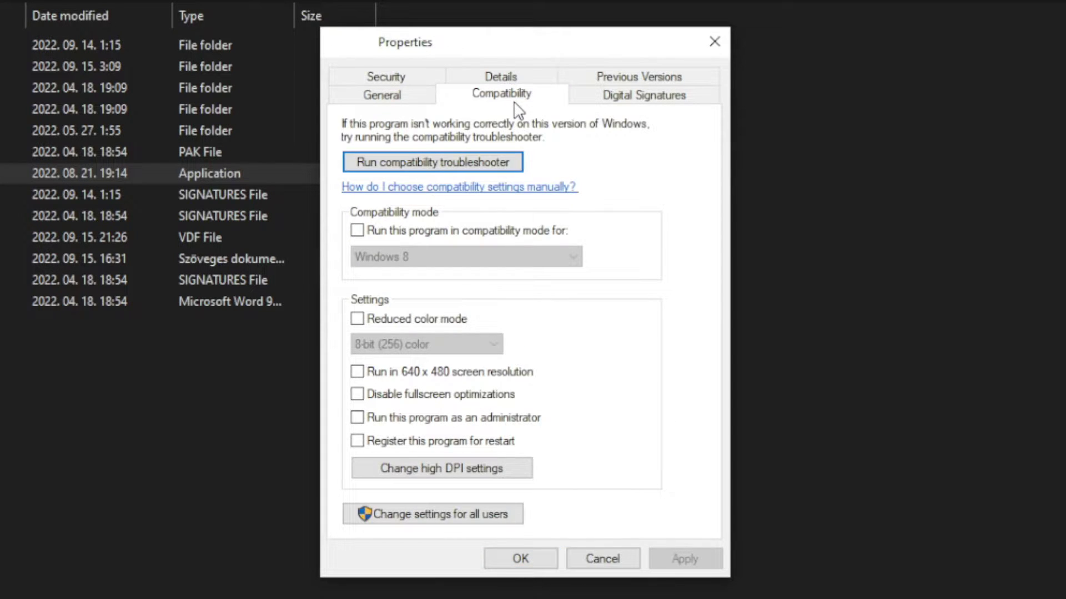
pyautogui.click(358, 232)
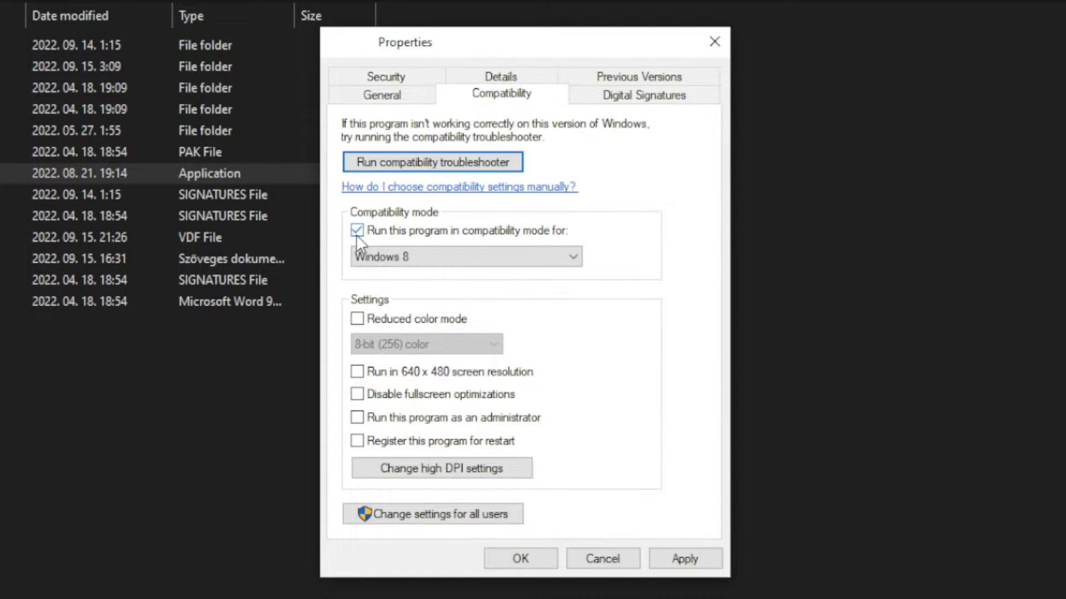
pyautogui.click(414, 255)
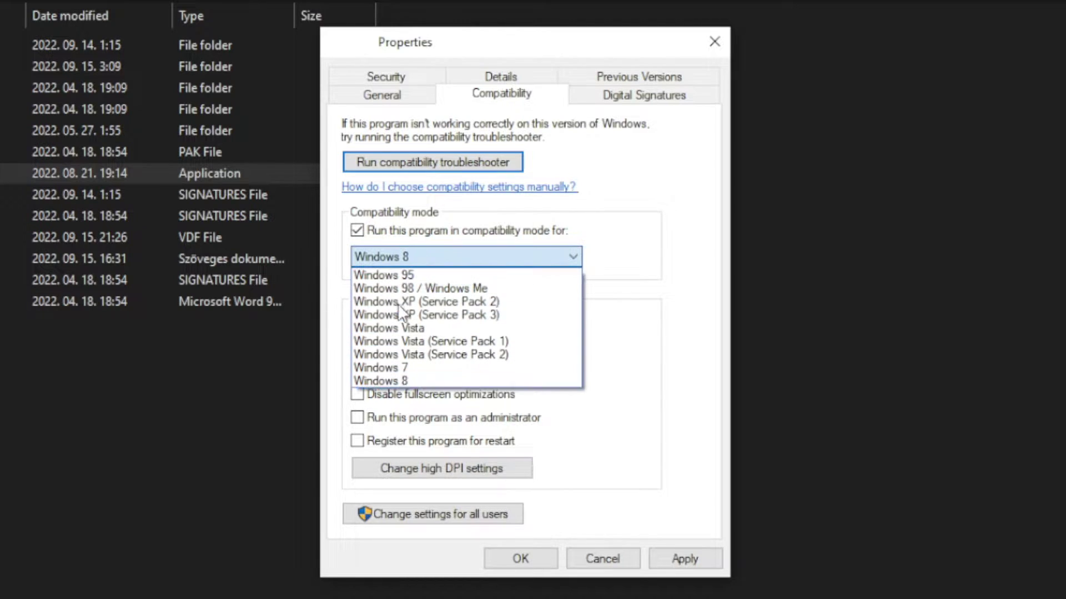
pyautogui.click(408, 380)
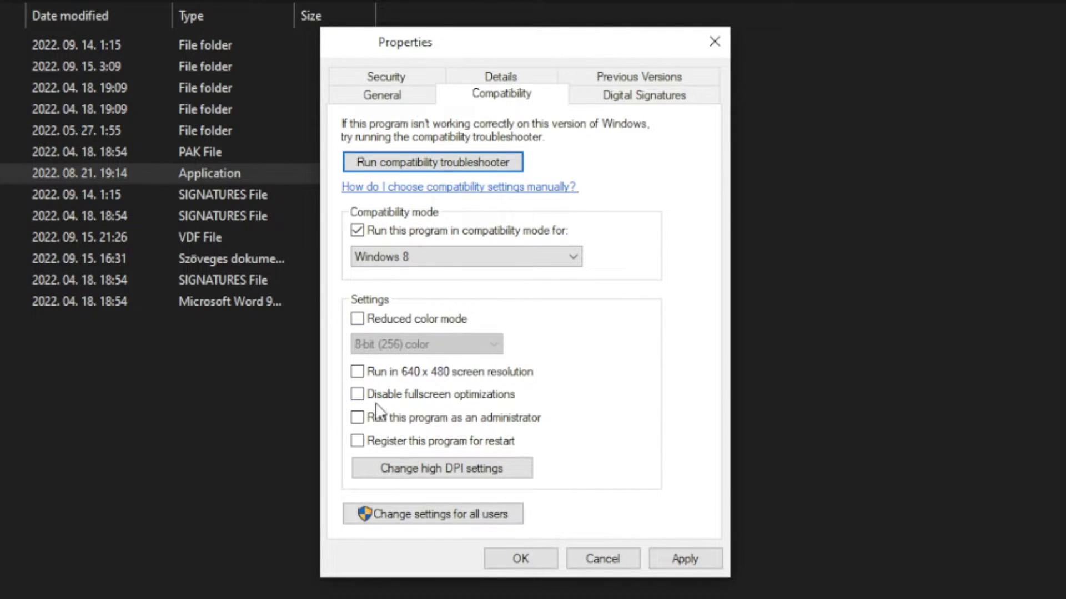
# Disable fullscreen optimizations and enable running as administrator for the game's application, then apply and close its properties
pyautogui.click(431, 397)
pyautogui.click(514, 422)
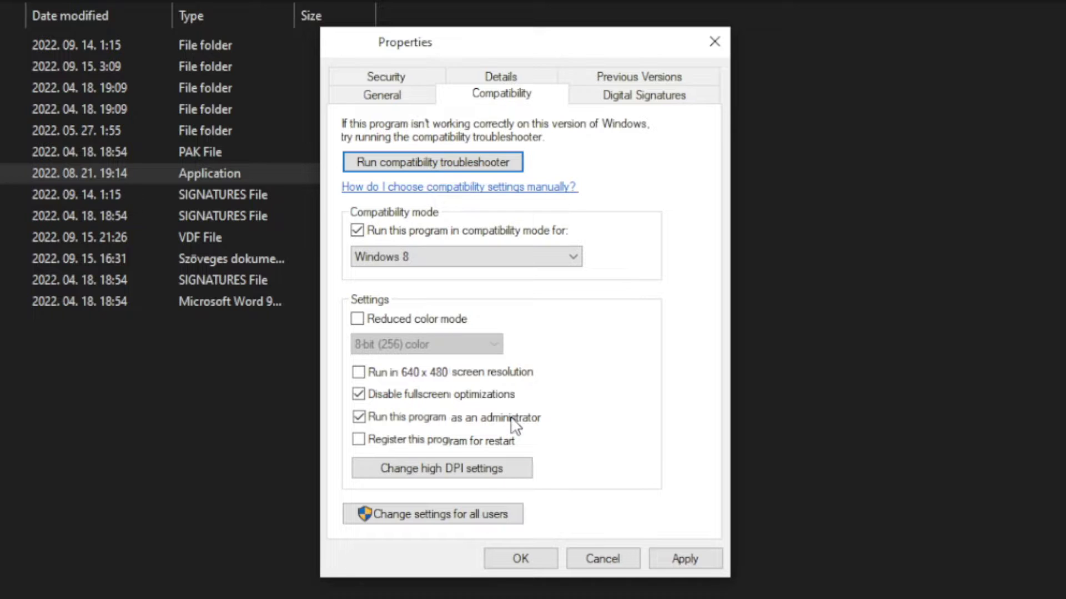
pyautogui.click(691, 560)
pyautogui.click(520, 561)
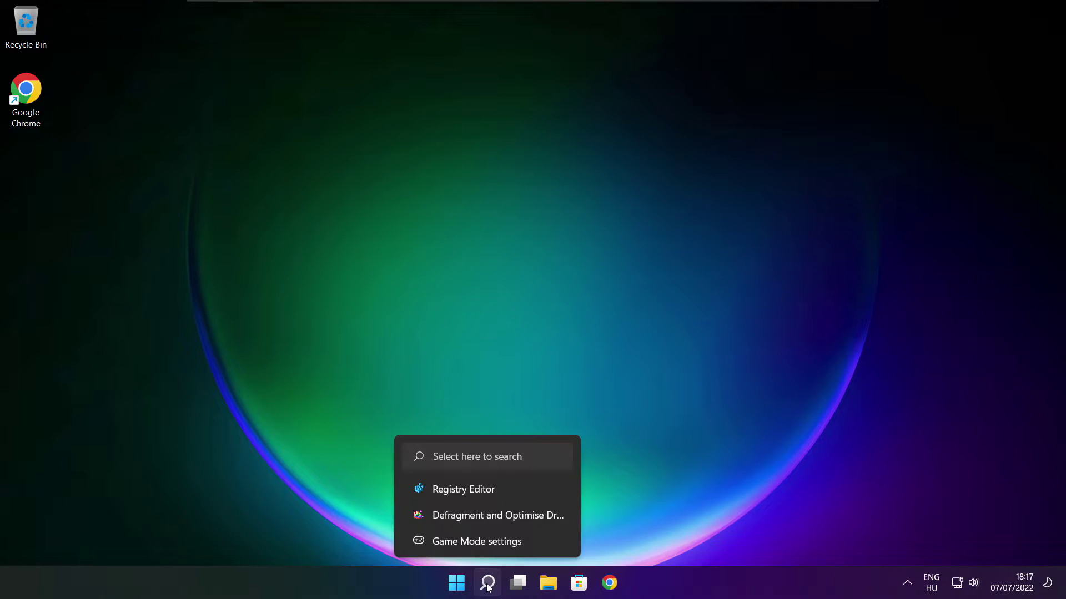
# Find the Windows Update settings by searching for "updates", run a check for updates, and close Settings
pyautogui.click(488, 583)
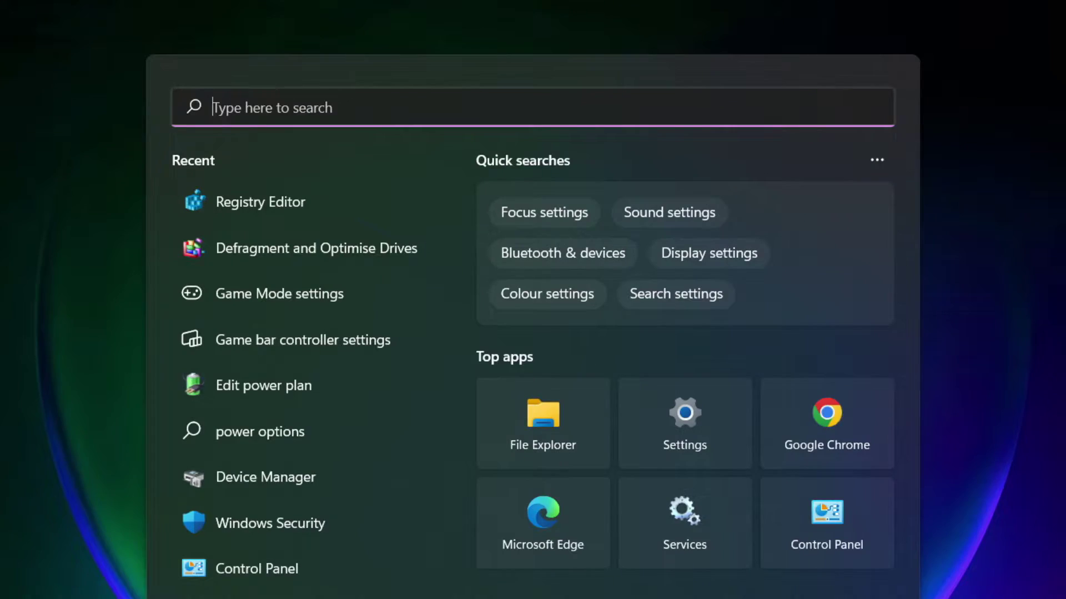
pyautogui.write('u')
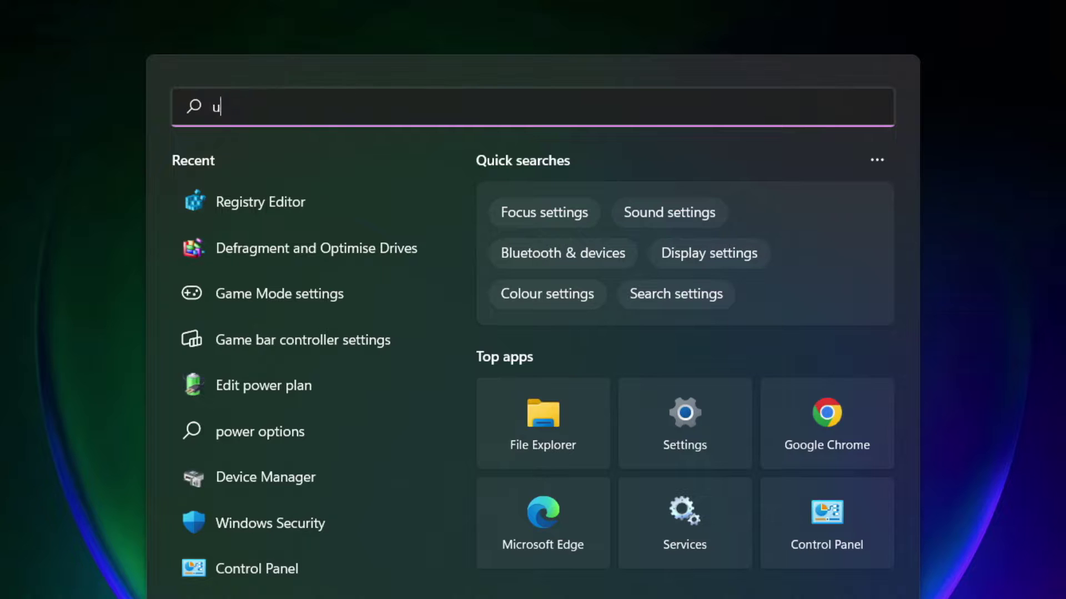
pyautogui.write('pdates')
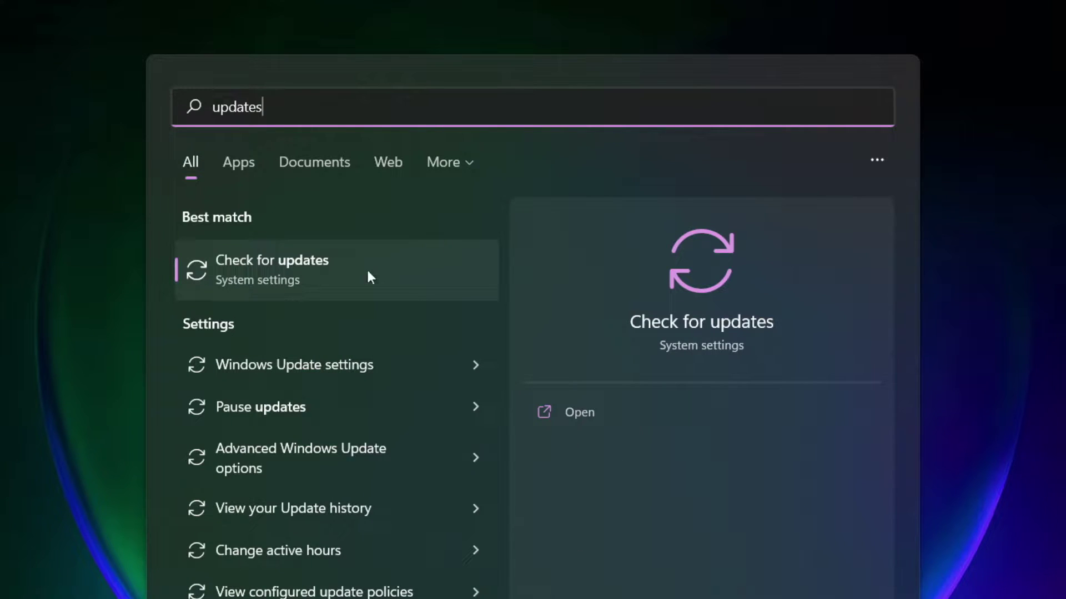
pyautogui.click(323, 278)
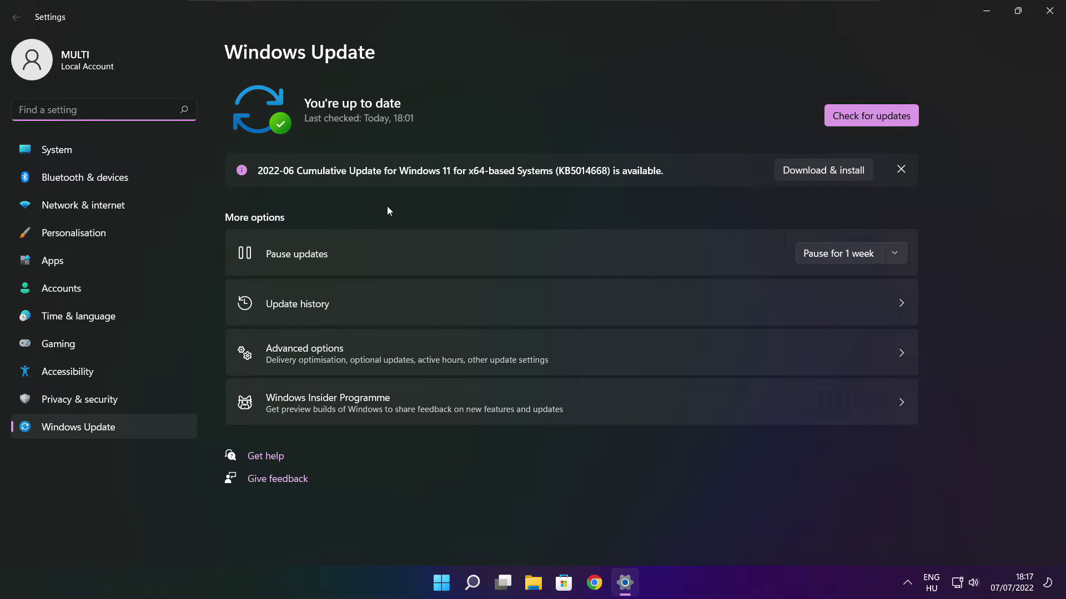
pyautogui.click(871, 116)
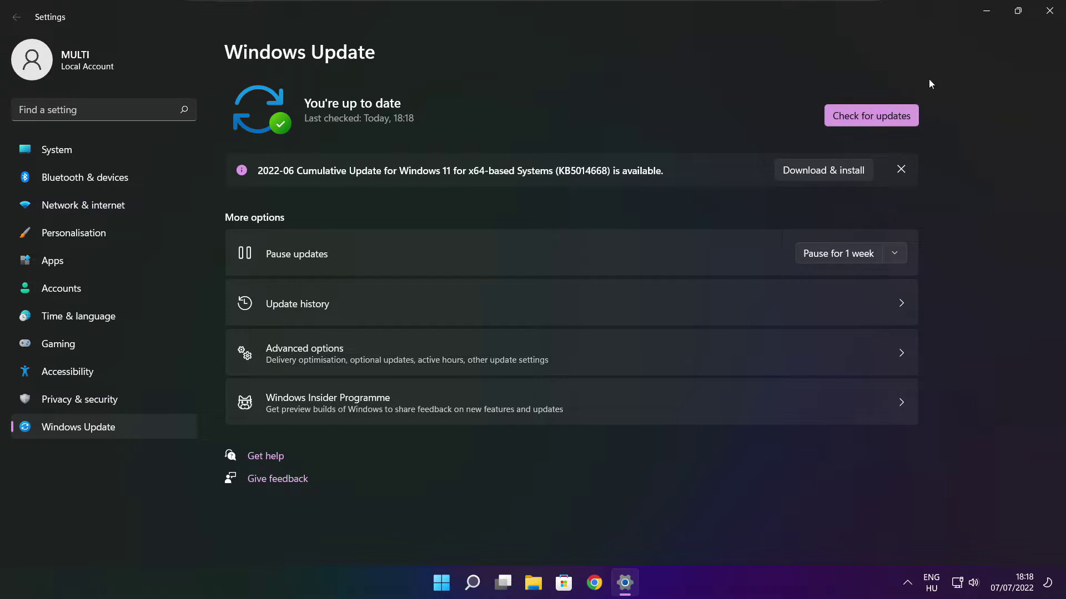
pyautogui.click(1049, 17)
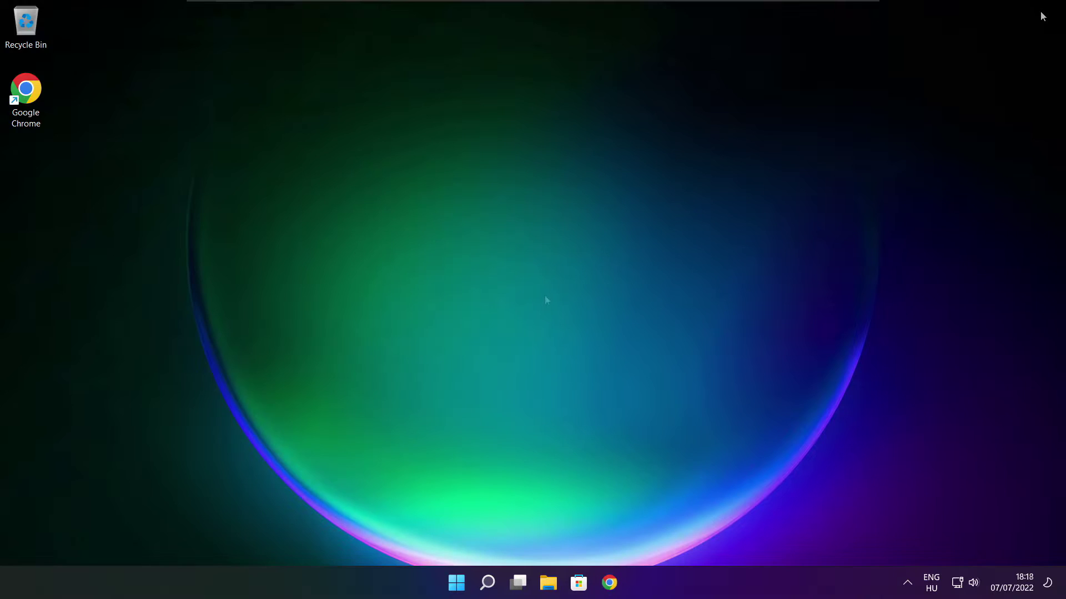
# Switch to Google Chrome and download the English DirectX End-User Runtime Web Installer from the Microsoft page
pyautogui.click(609, 584)
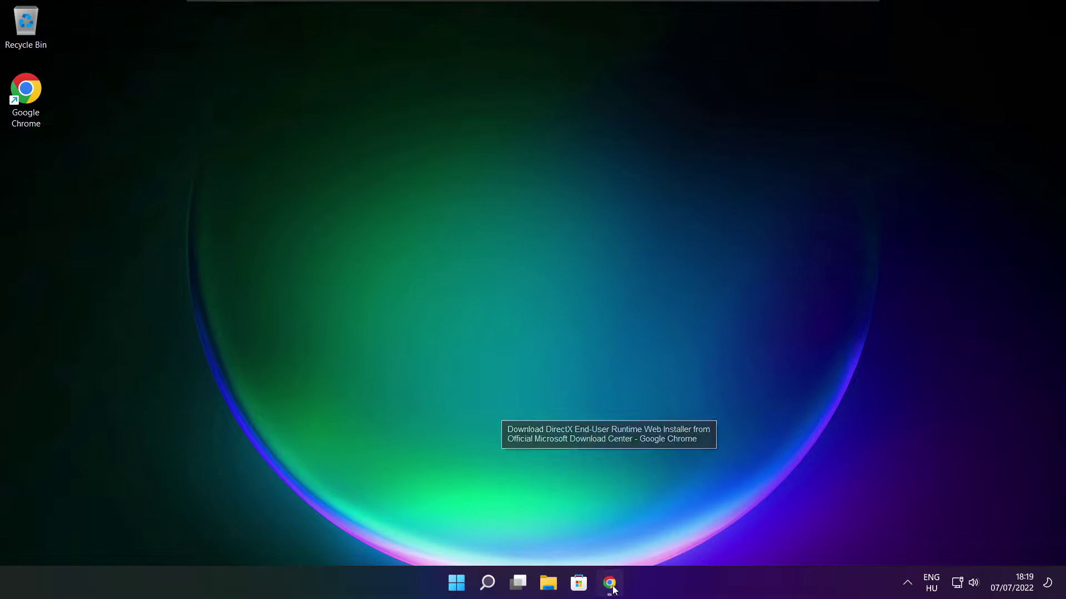
pyautogui.moveTo(315, 36)
pyautogui.mouseDown()
pyautogui.moveTo(99, 36)
pyautogui.moveTo(316, 36)
pyautogui.mouseUp()
pyautogui.click(382, 401)
pyautogui.scroll(-4, 425, 246)
pyautogui.moveTo(395, 231); pyautogui.dragTo(454, 236)
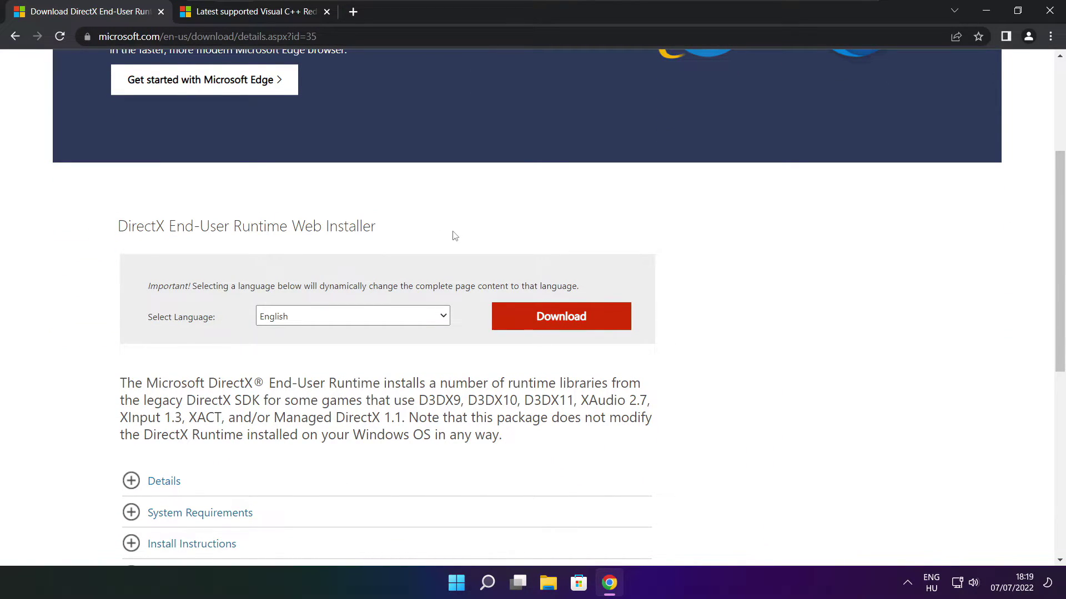
pyautogui.click(565, 320)
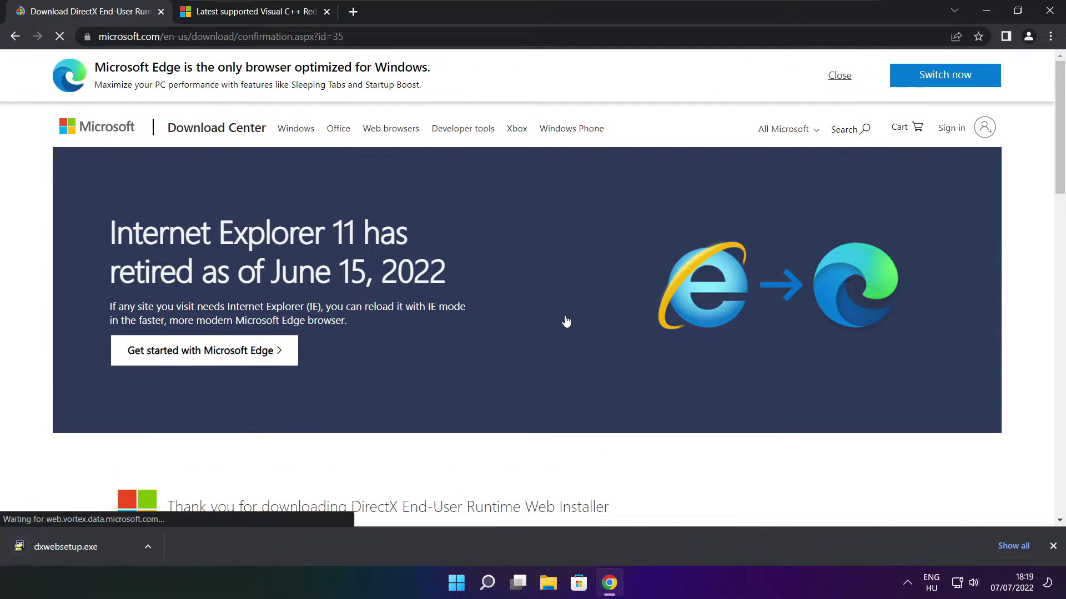
# Run dxwebsetup.exe, accept the agreement, and install the DirectX runtime components without the Bing Bar
pyautogui.click(100, 547)
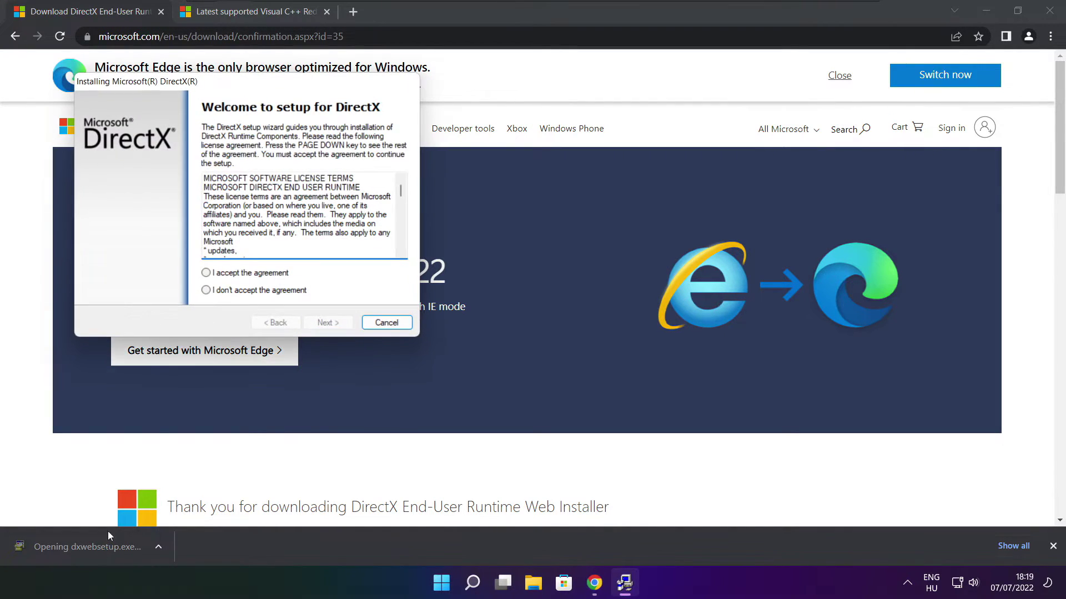
pyautogui.moveTo(190, 83); pyautogui.dragTo(508, 161)
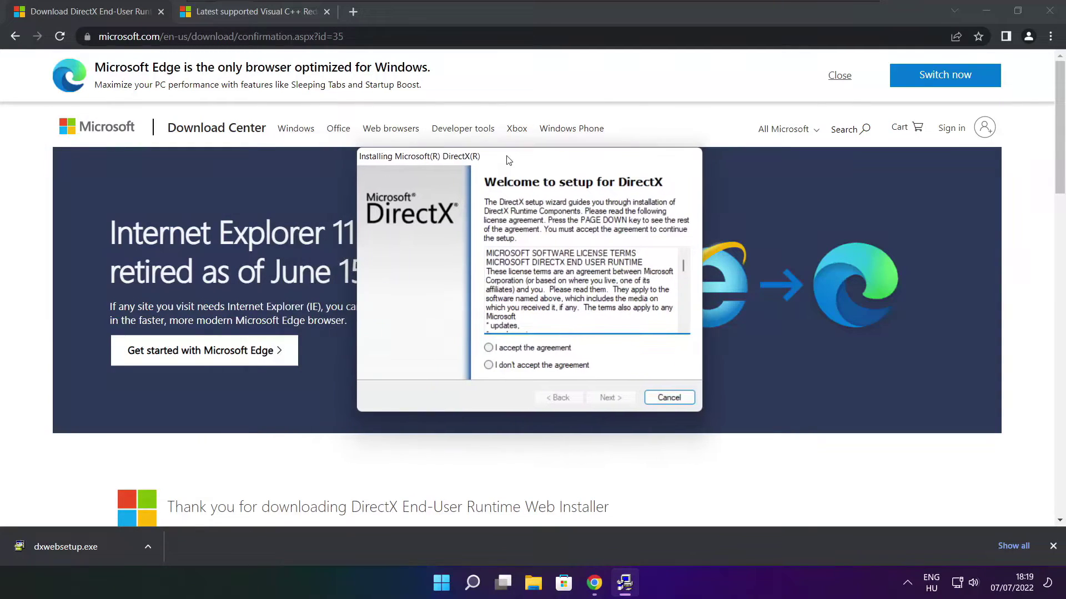
pyautogui.scroll(-15, 682, 299)
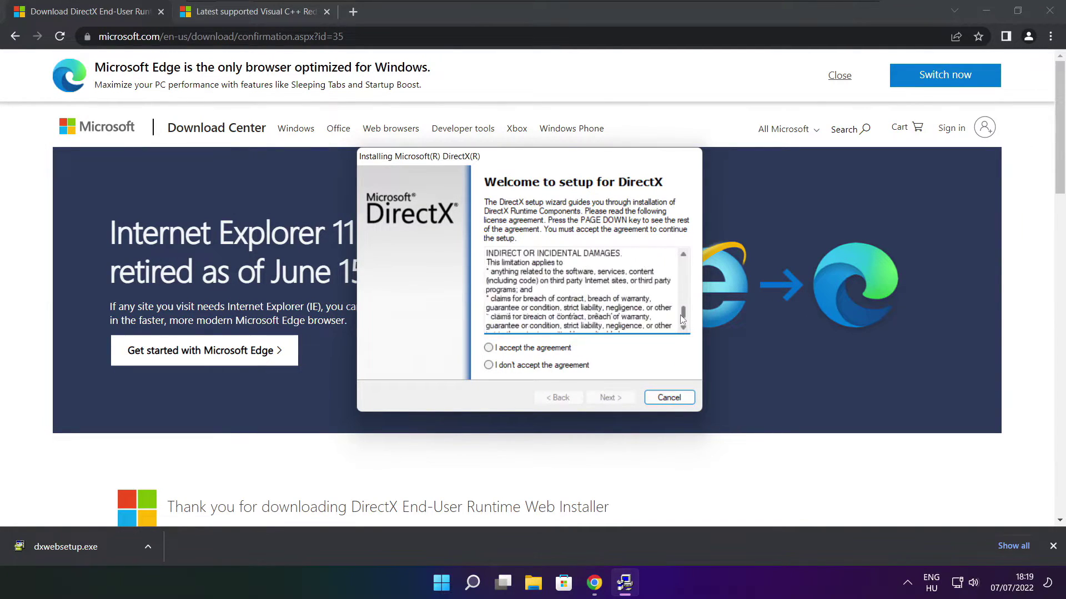
pyautogui.click(508, 350)
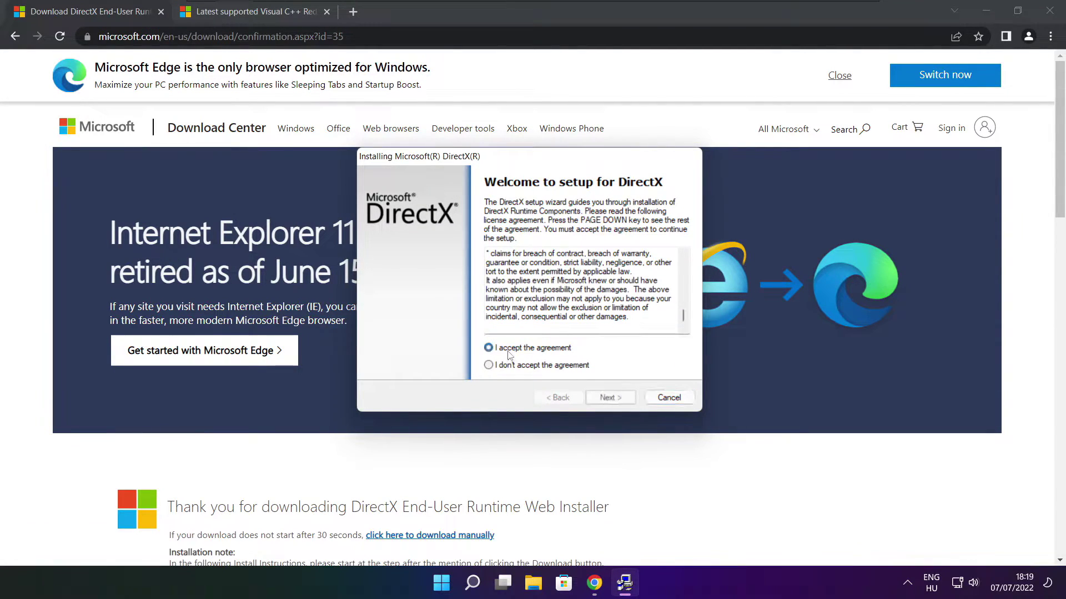
pyautogui.click(610, 397)
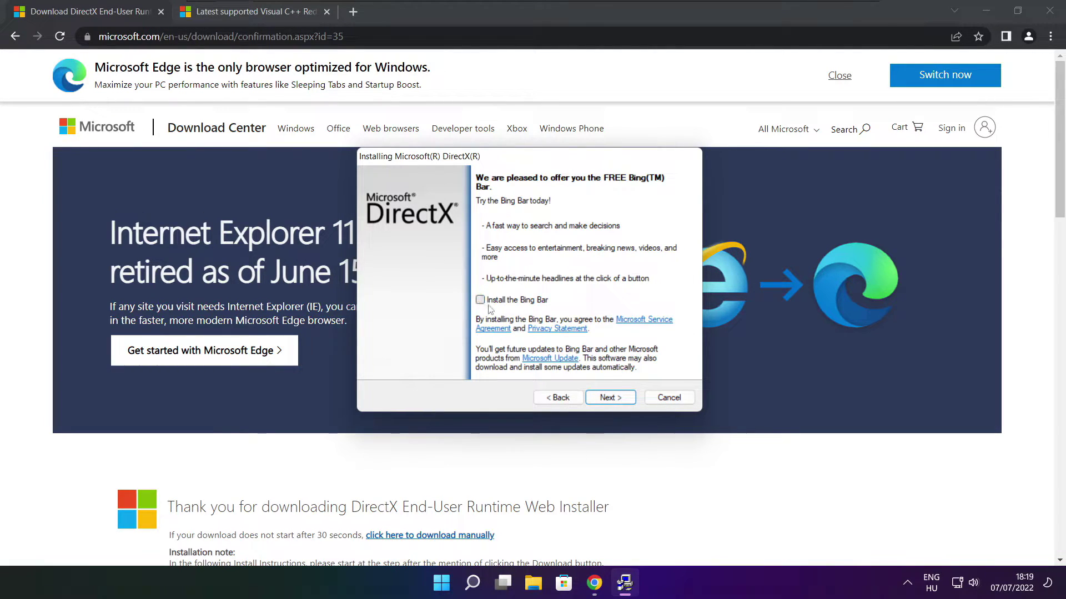
pyautogui.click(620, 400)
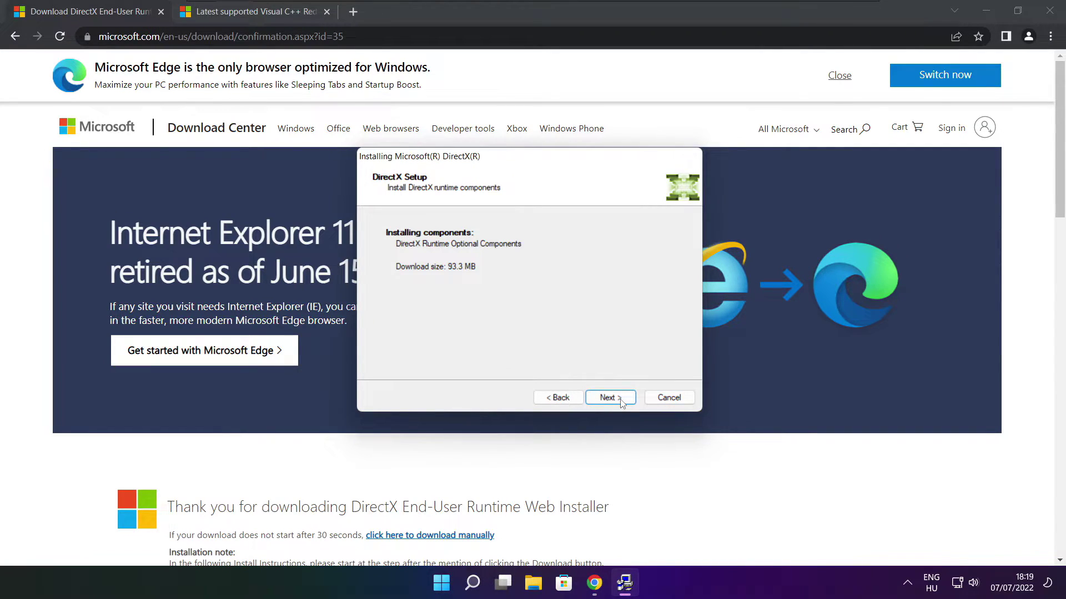
pyautogui.click(611, 398)
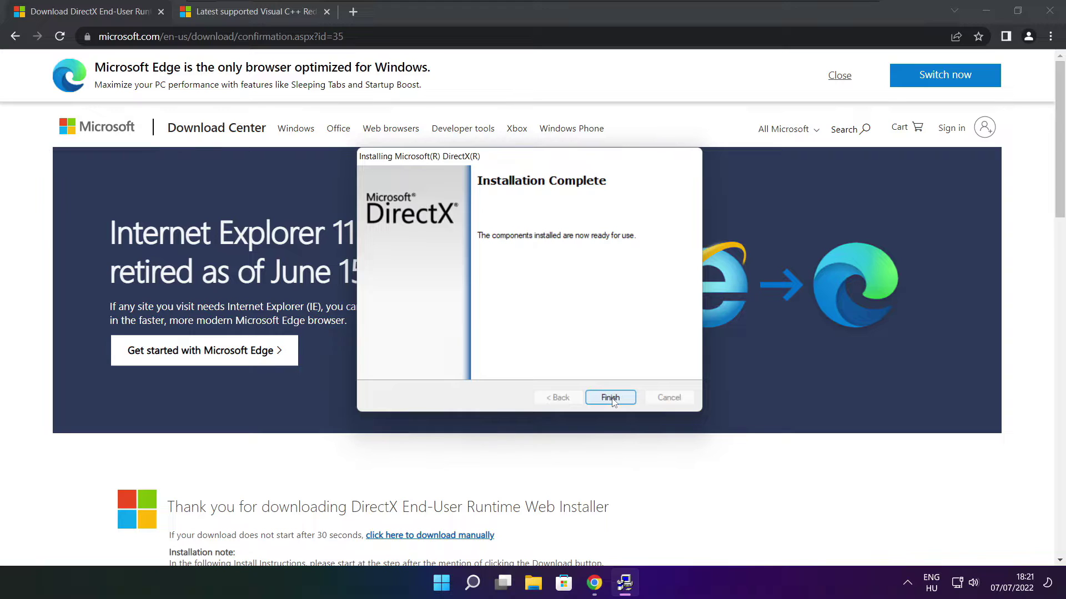
pyautogui.click(610, 398)
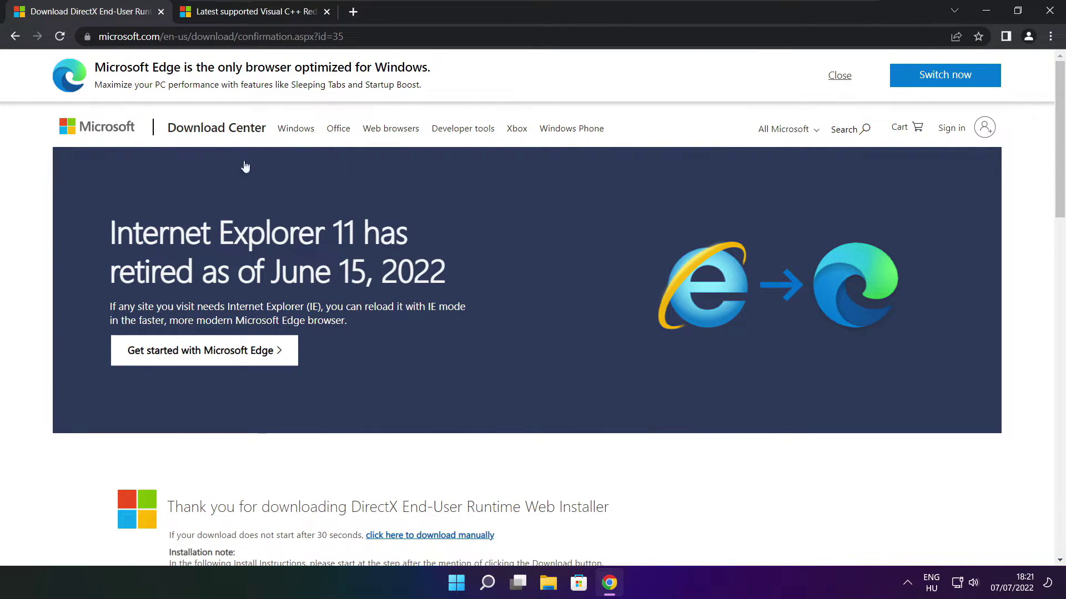
# Close the DirectX page and download the ARM64, X86 and X64 Visual C++ Redistributables for Visual Studio 2015–2022
pyautogui.click(161, 12)
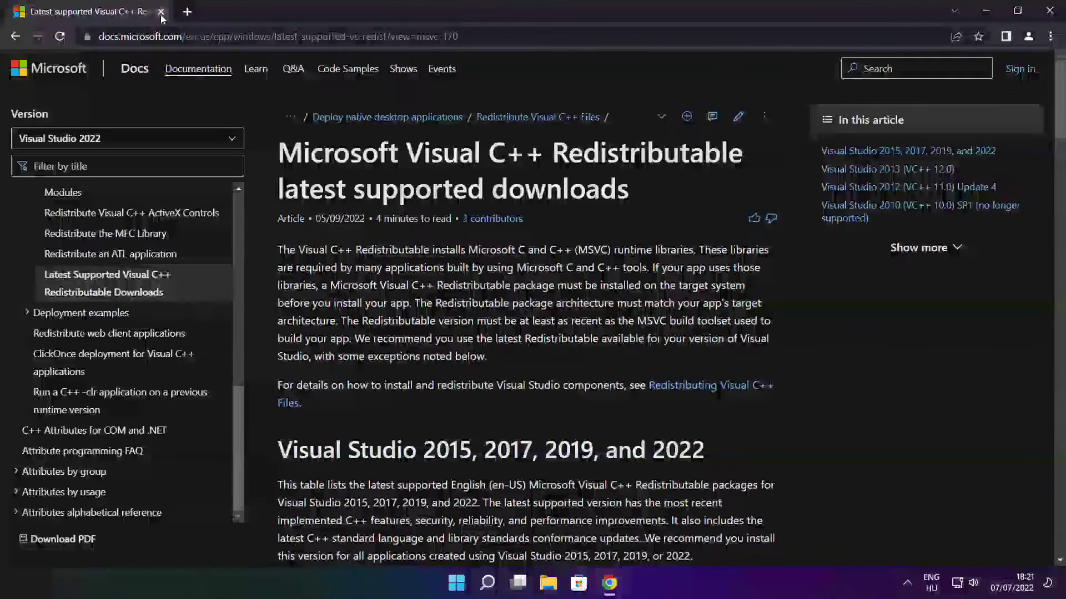
pyautogui.click(490, 36)
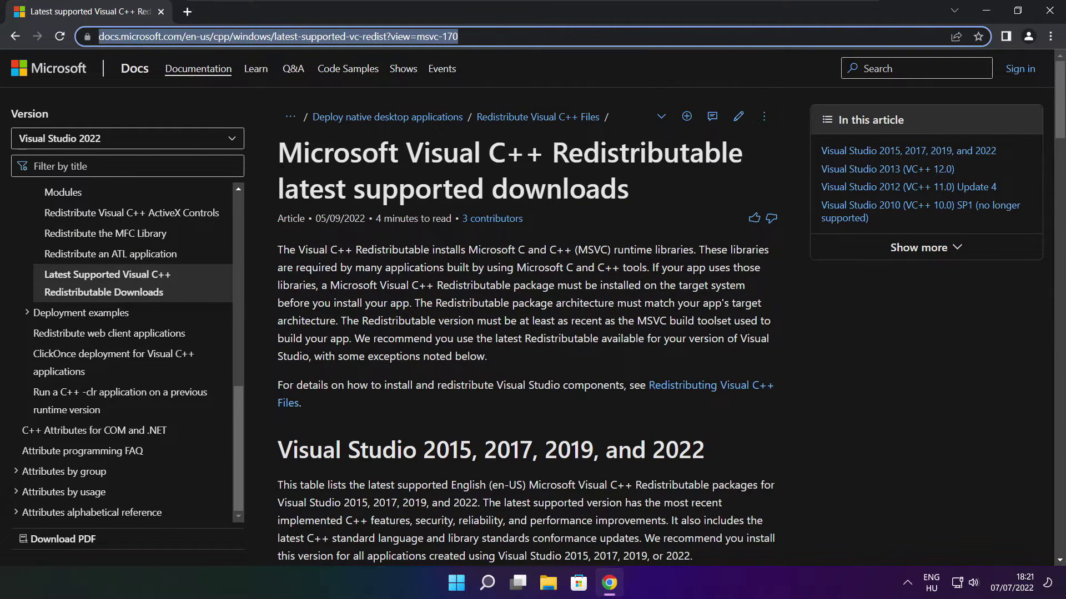
pyautogui.click(528, 71)
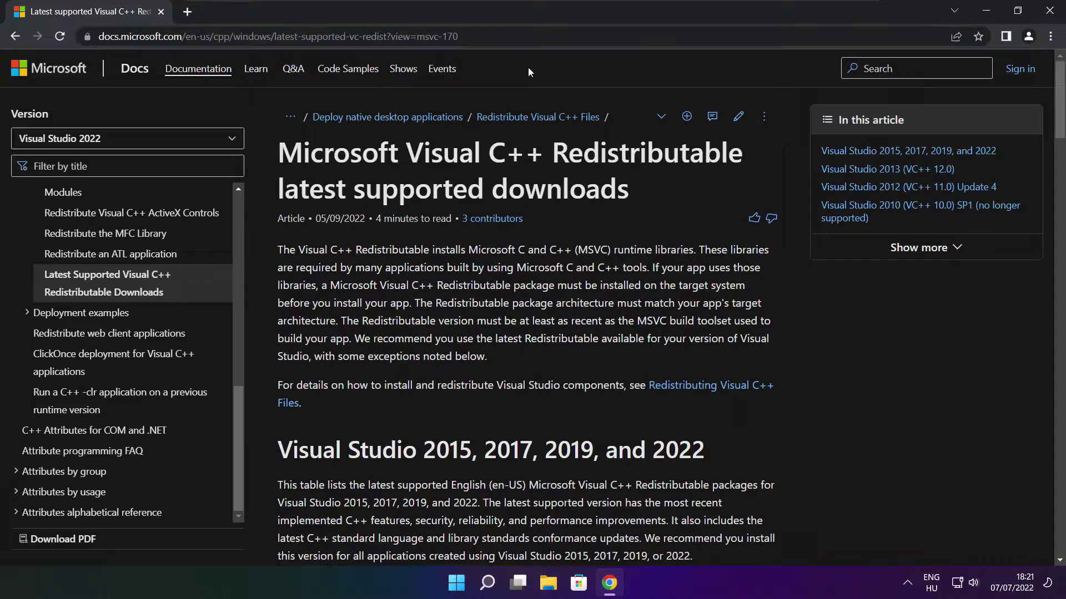
pyautogui.moveTo(1057, 103); pyautogui.dragTo(1054, 164)
pyautogui.scroll(1, 1054, 164)
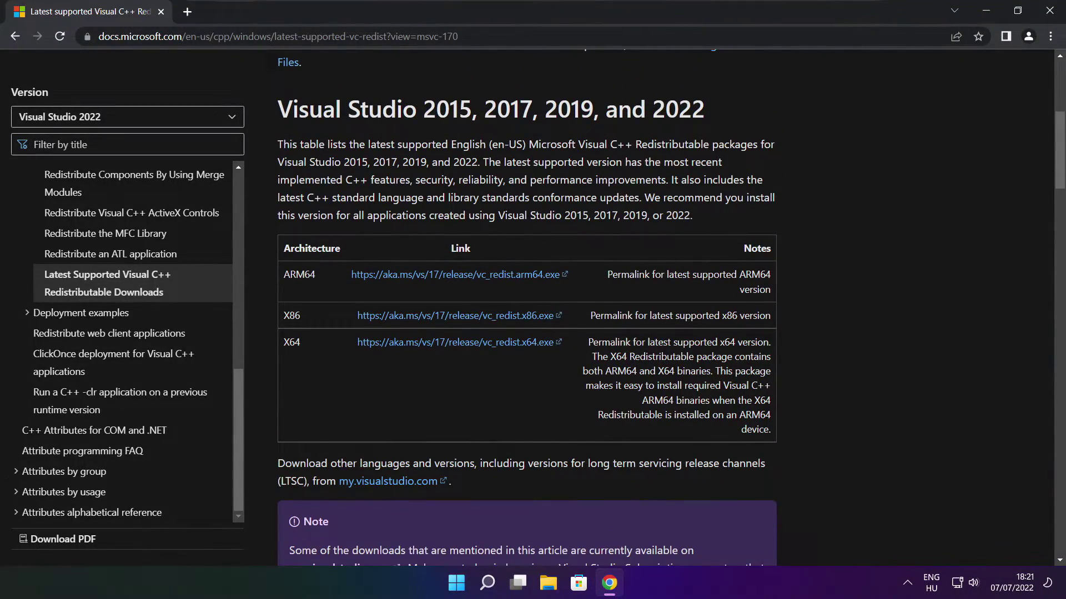
pyautogui.moveTo(280, 274); pyautogui.dragTo(716, 382)
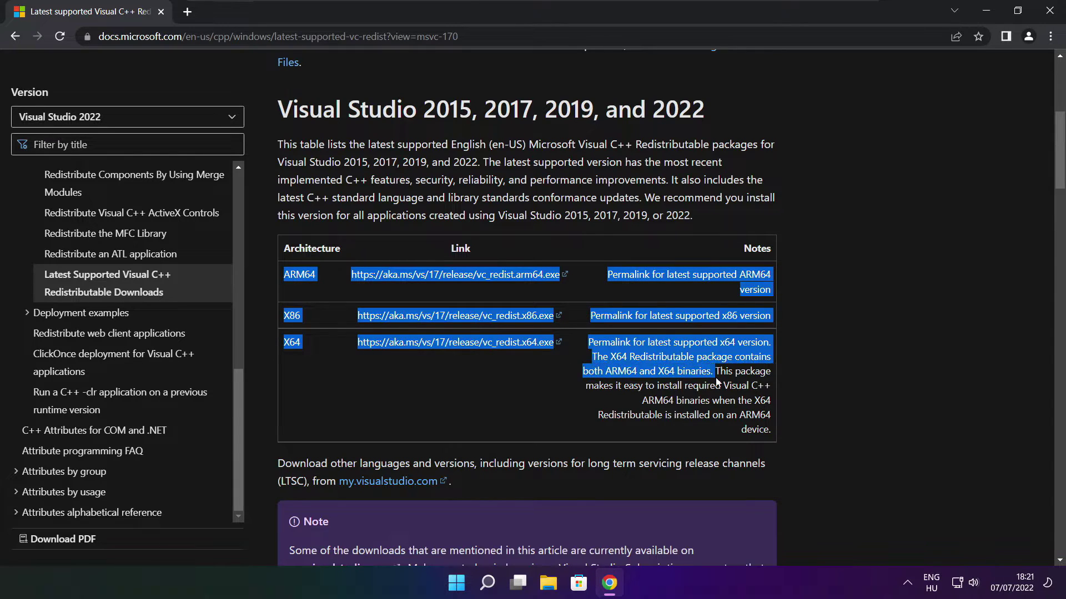
pyautogui.click(716, 382)
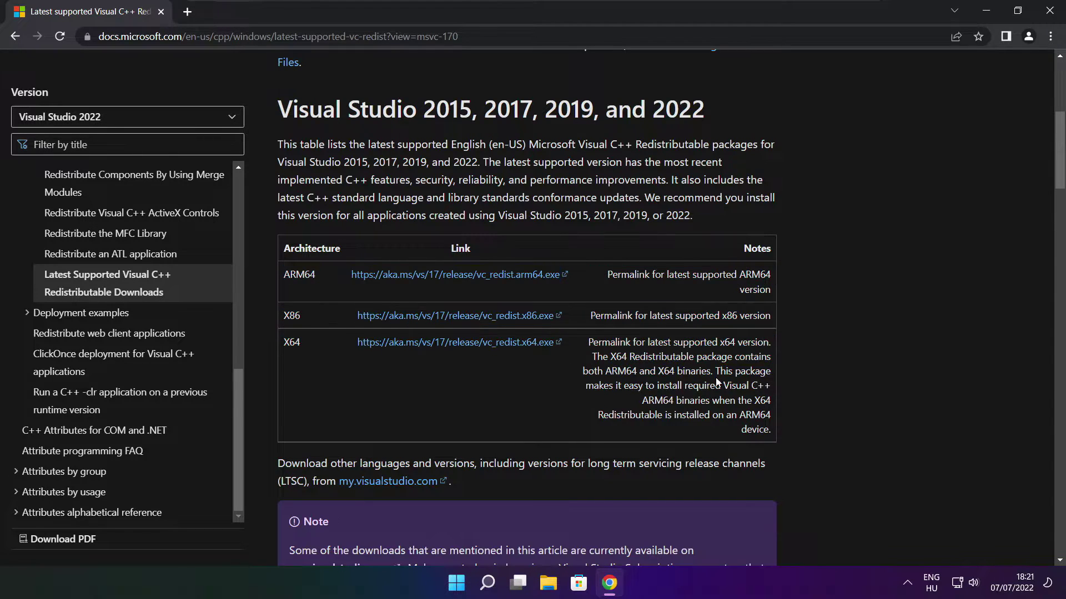
pyautogui.click(442, 275)
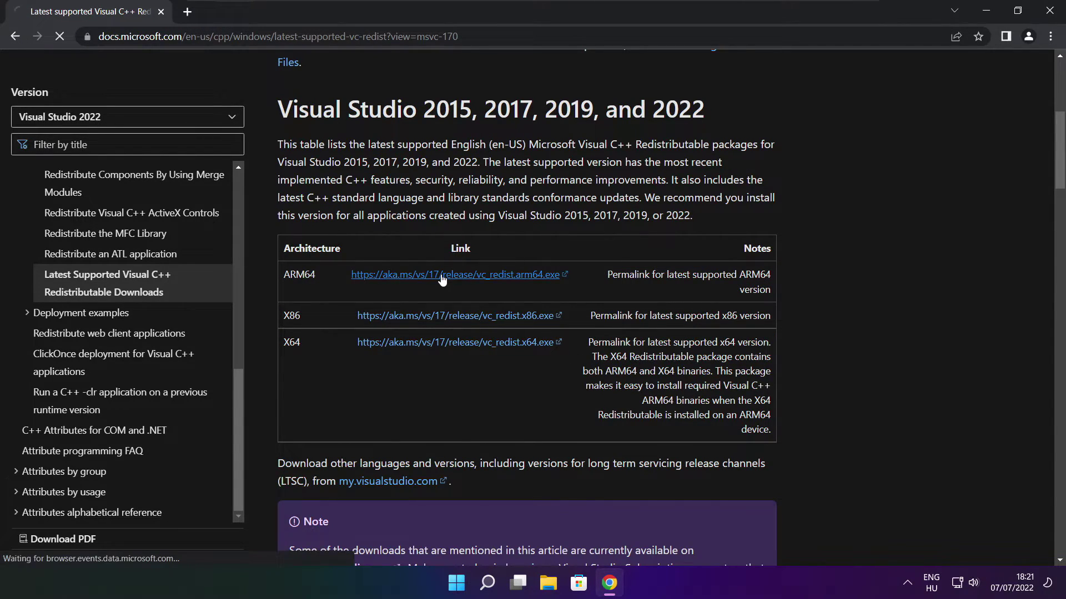
pyautogui.click(440, 320)
pyautogui.click(439, 343)
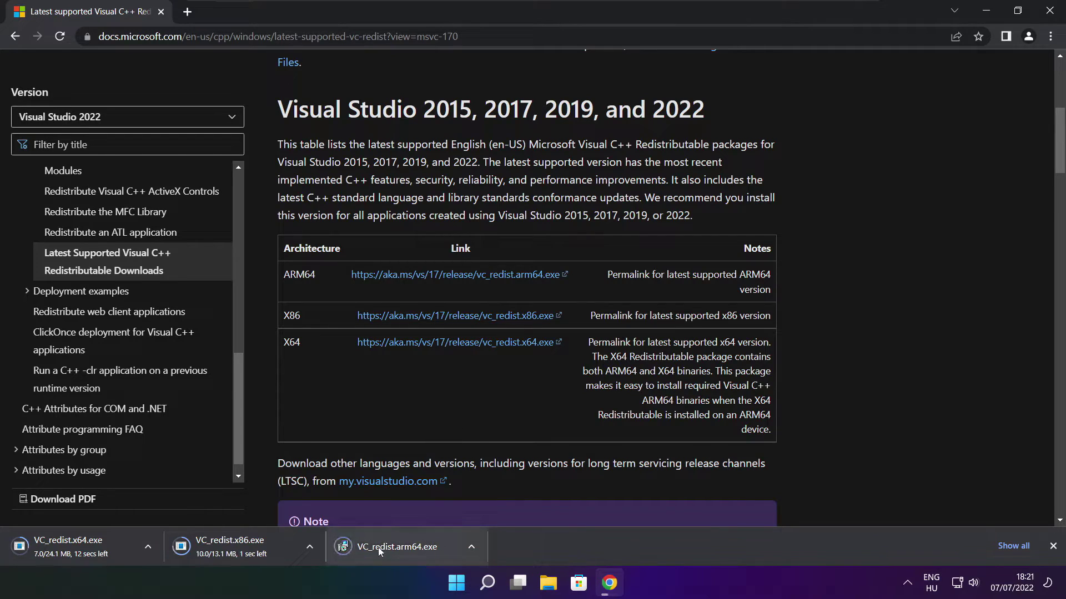
# Run VC_redist.arm64.exe, agree to the license terms, start the installation, and close the setup window
pyautogui.click(405, 548)
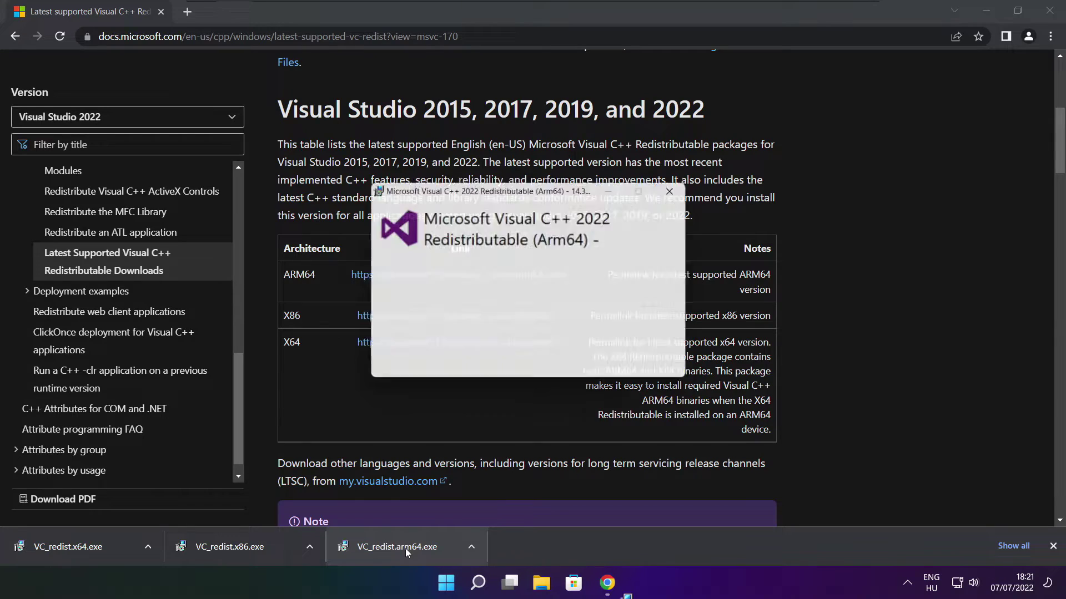
pyautogui.moveTo(684, 276); pyautogui.dragTo(684, 327)
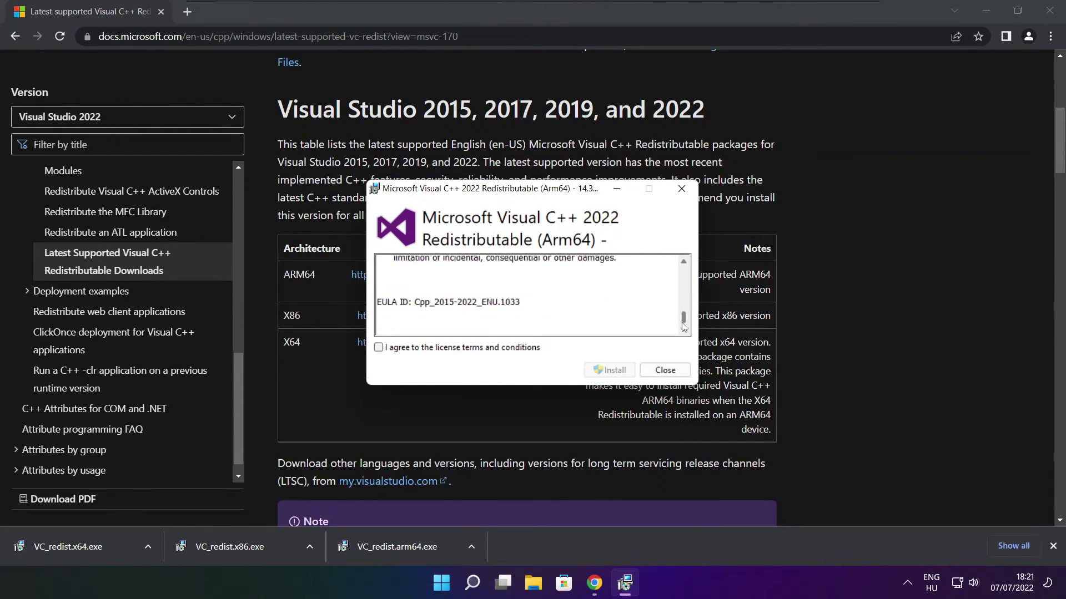
pyautogui.click(379, 348)
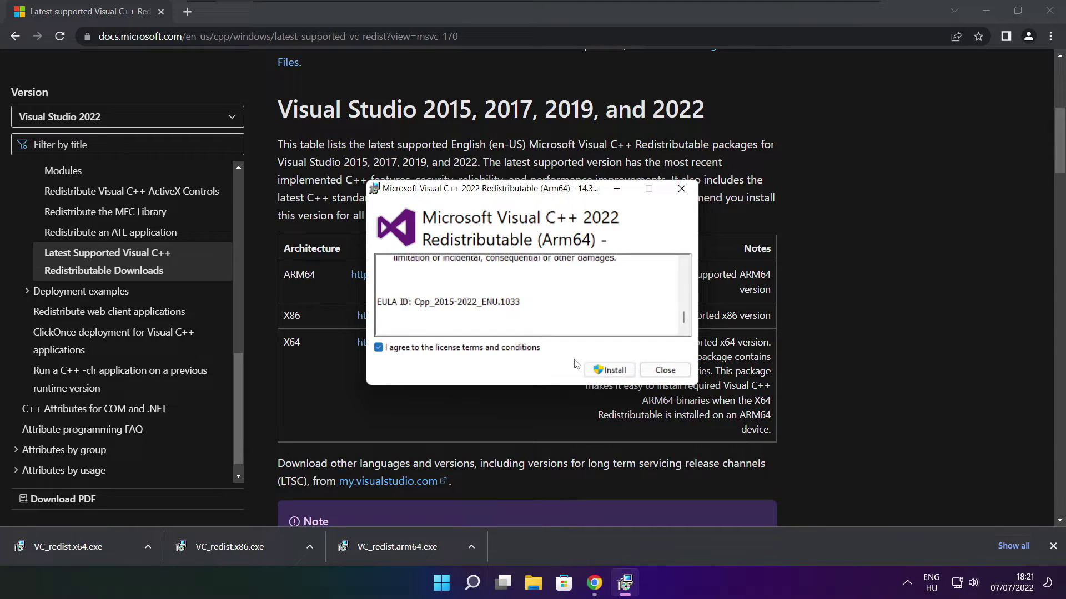
pyautogui.click(608, 370)
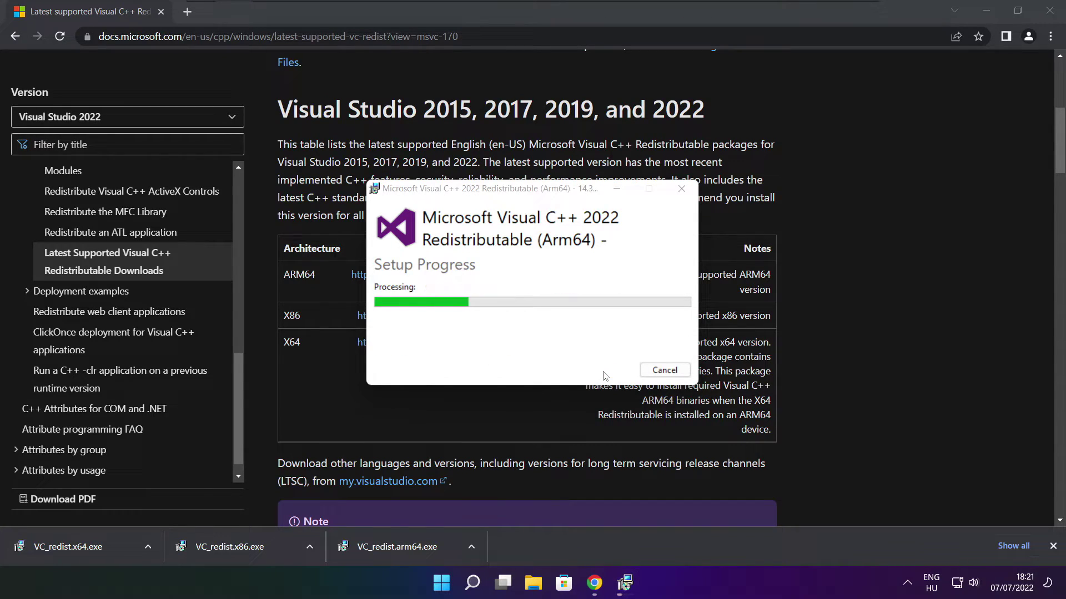
pyautogui.click(665, 371)
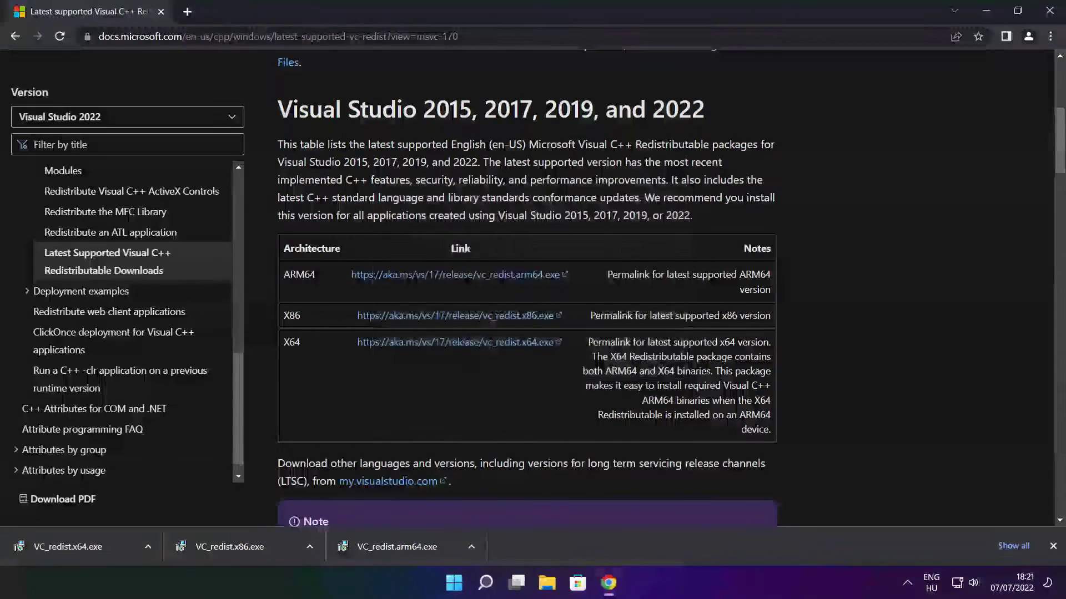
# Run VC_redist.x86.exe, agree to the license terms, install the x86 redistributable, and close its setup window
pyautogui.click(251, 547)
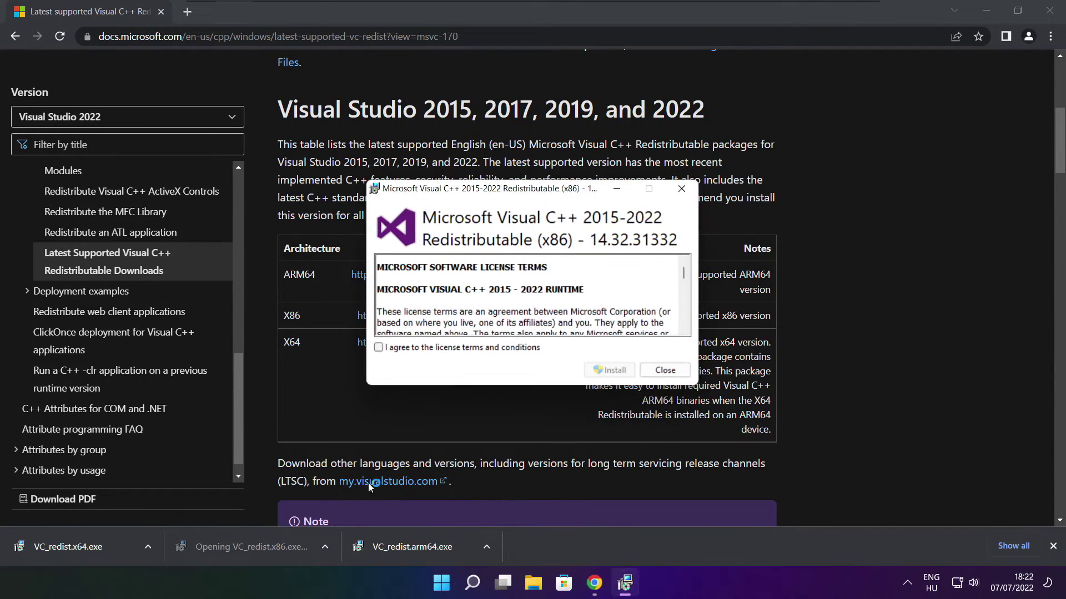
pyautogui.moveTo(684, 274); pyautogui.dragTo(685, 320)
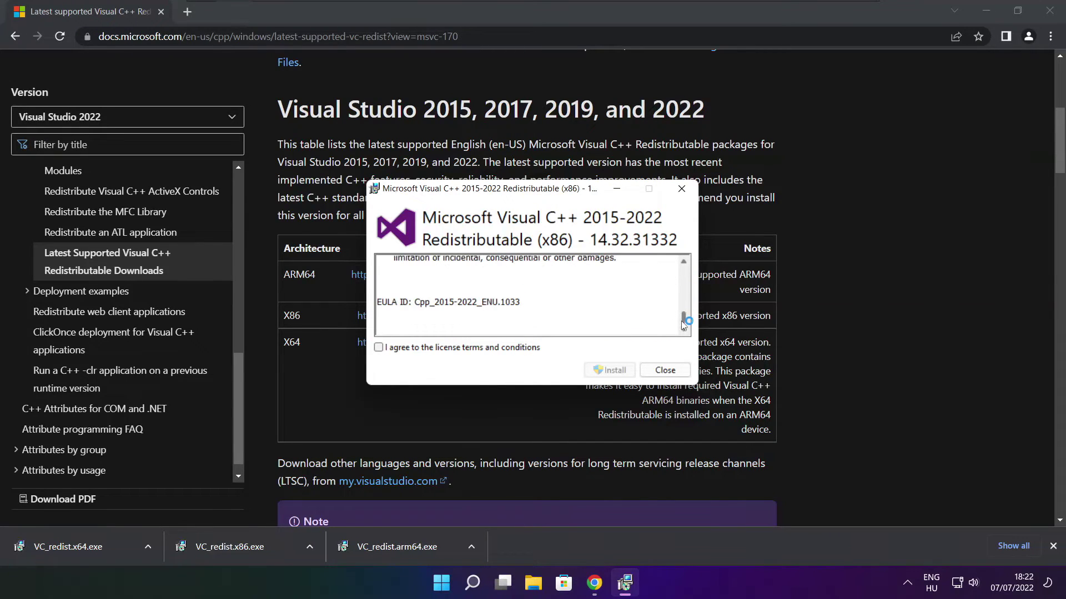
pyautogui.click(379, 348)
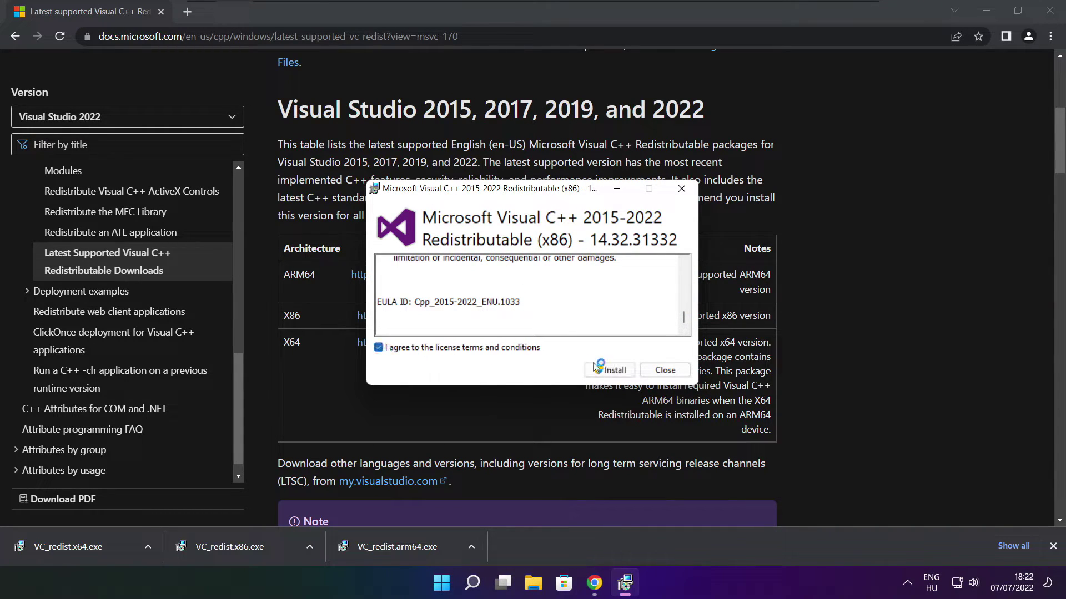
pyautogui.click(609, 371)
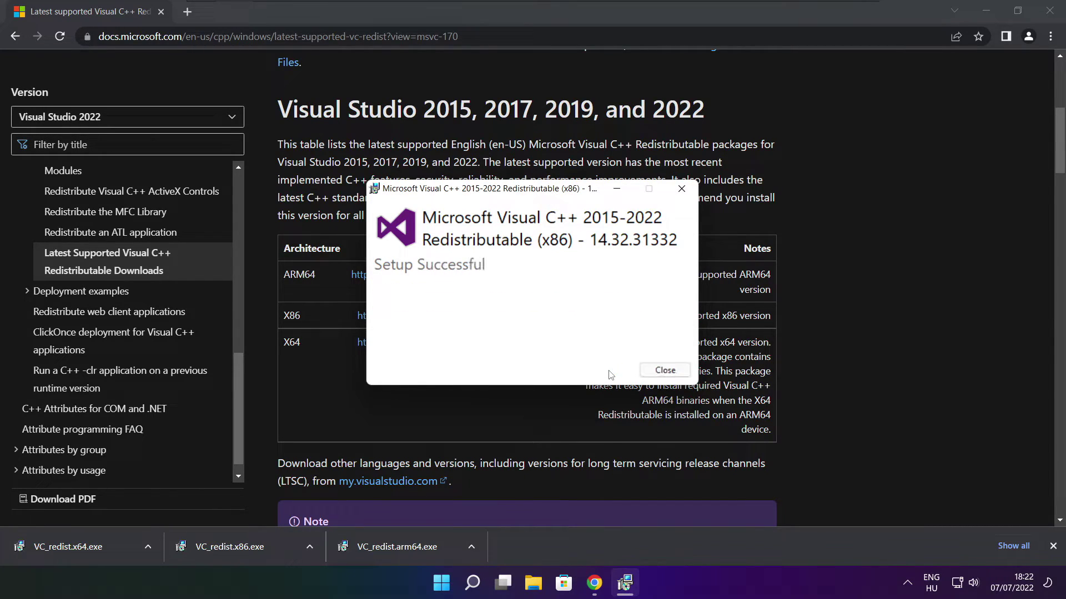
pyautogui.click(665, 370)
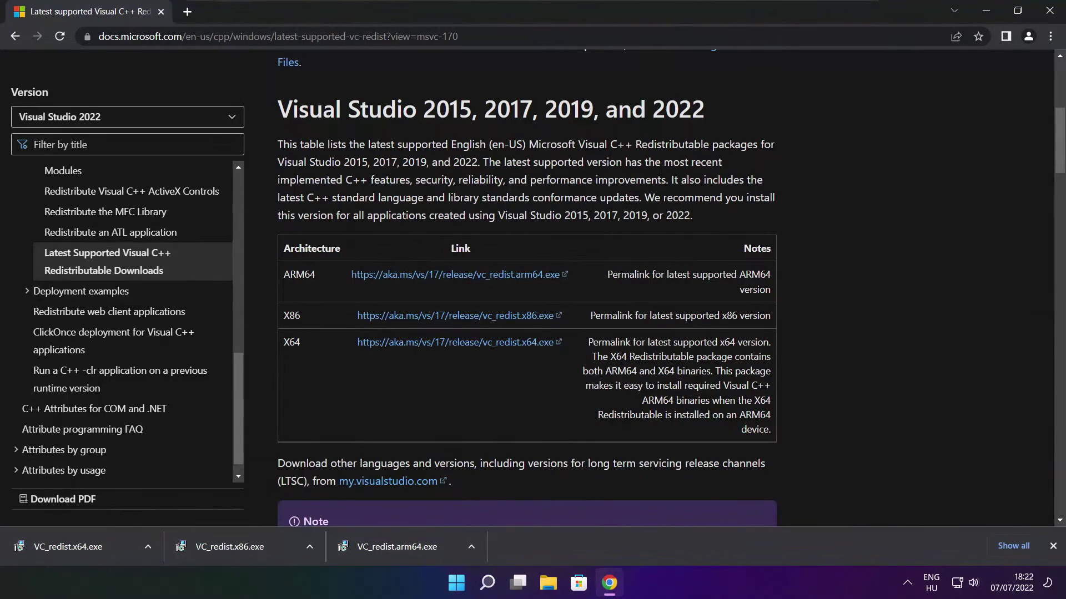
# Run VC_redist.x64.exe, accept the license terms, install the x64 redistributable, and close both the setup window and the browser
pyautogui.click(86, 546)
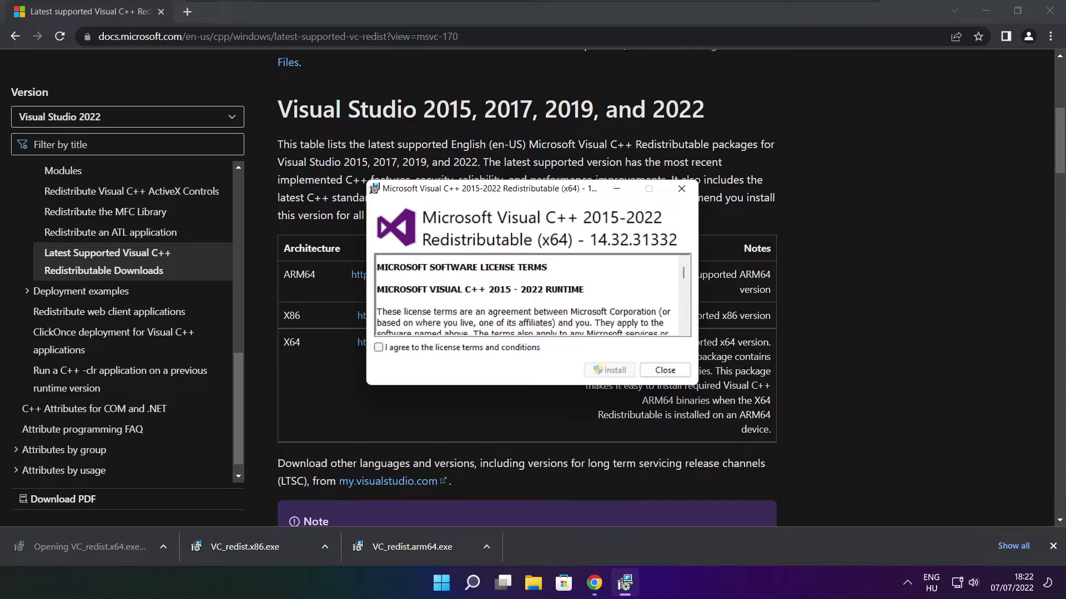
pyautogui.moveTo(684, 272); pyautogui.dragTo(684, 318)
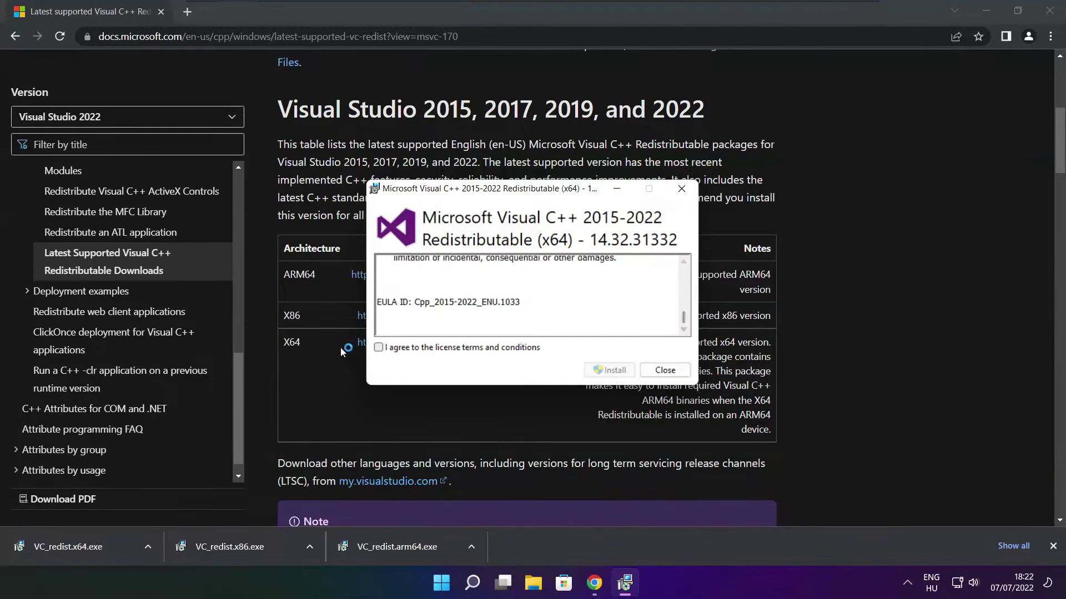
pyautogui.click(379, 347)
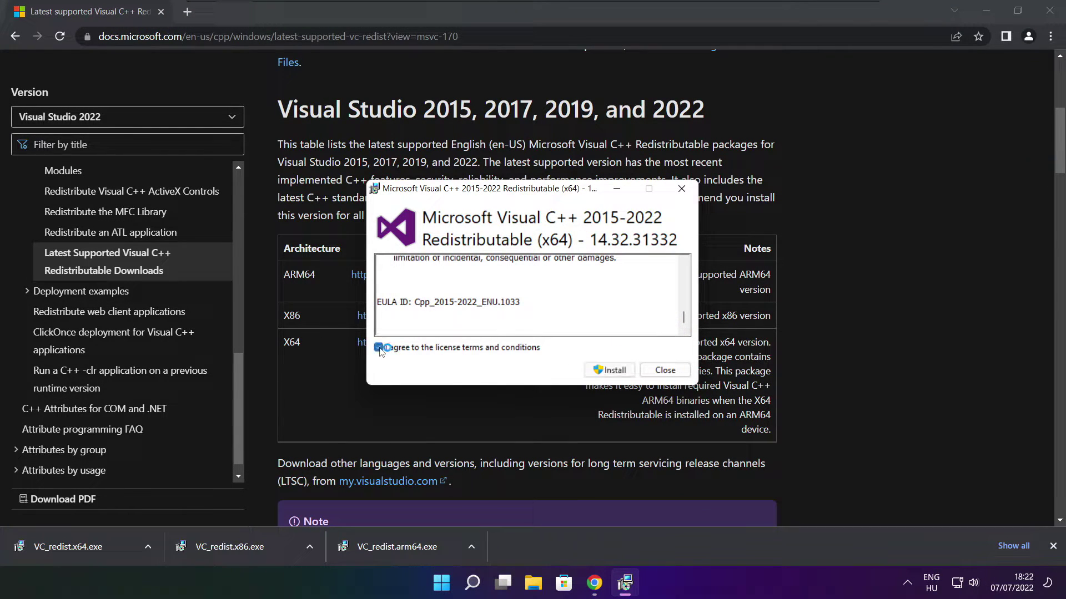
pyautogui.click(609, 370)
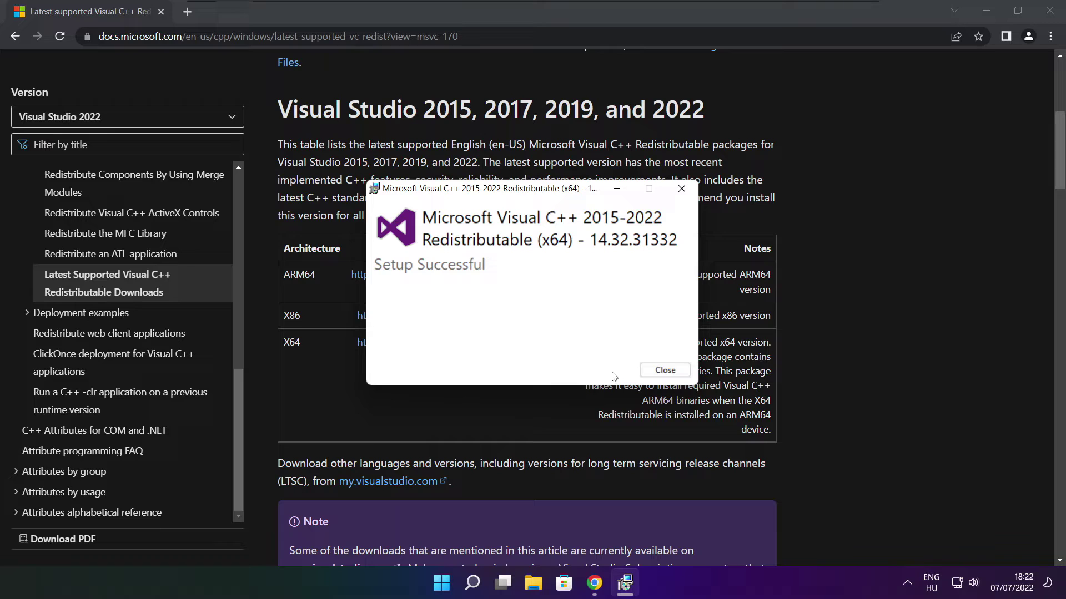
pyautogui.click(665, 370)
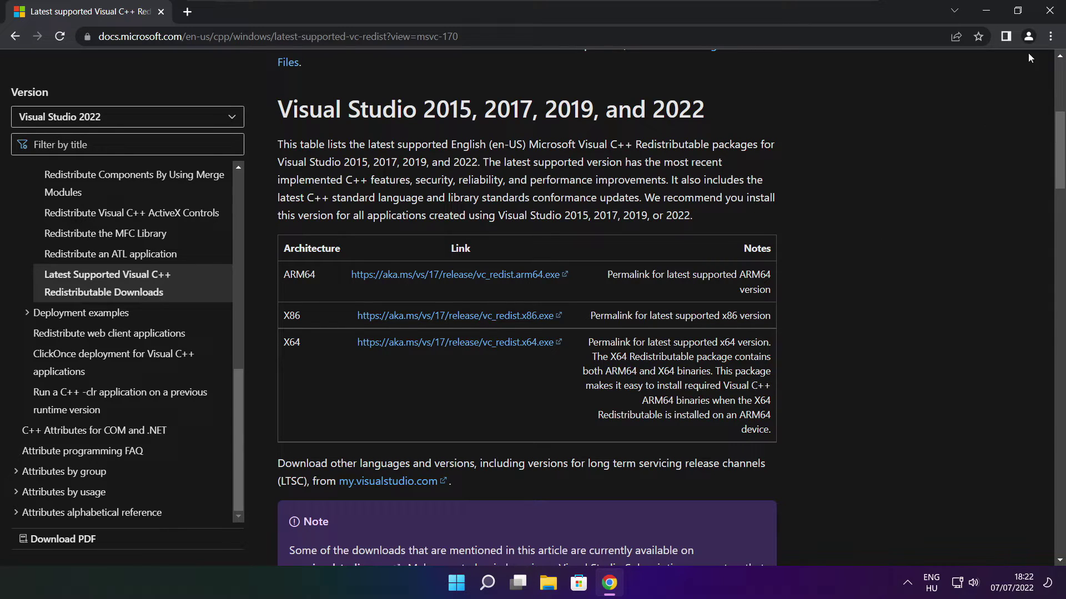
pyautogui.click(1051, 12)
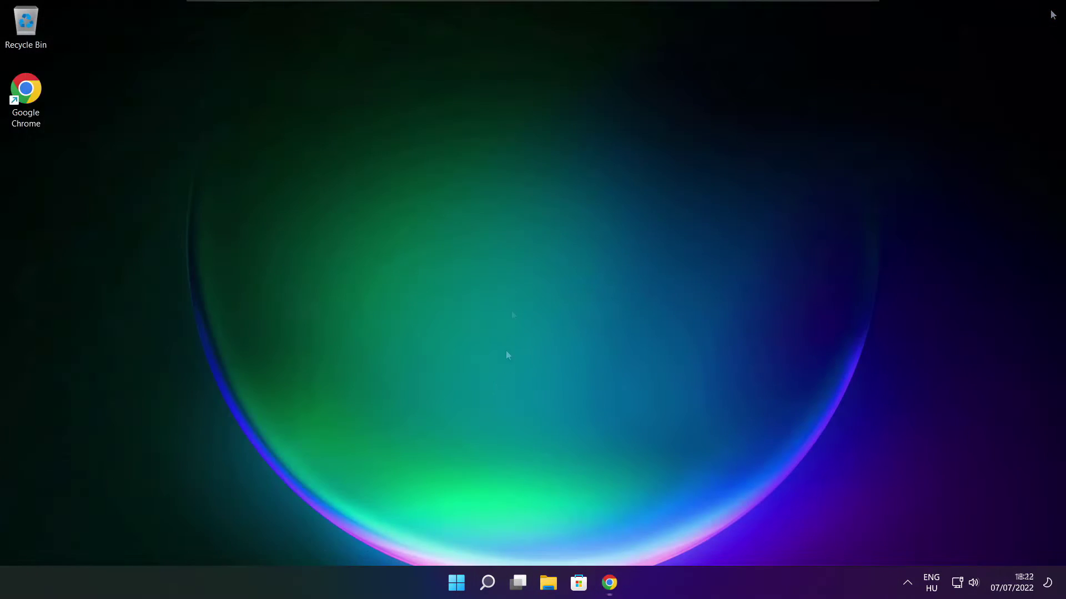
# Open Task Manager's startup apps and disable Cortana and Microsoft Edge
pyautogui.rightClick(458, 585)
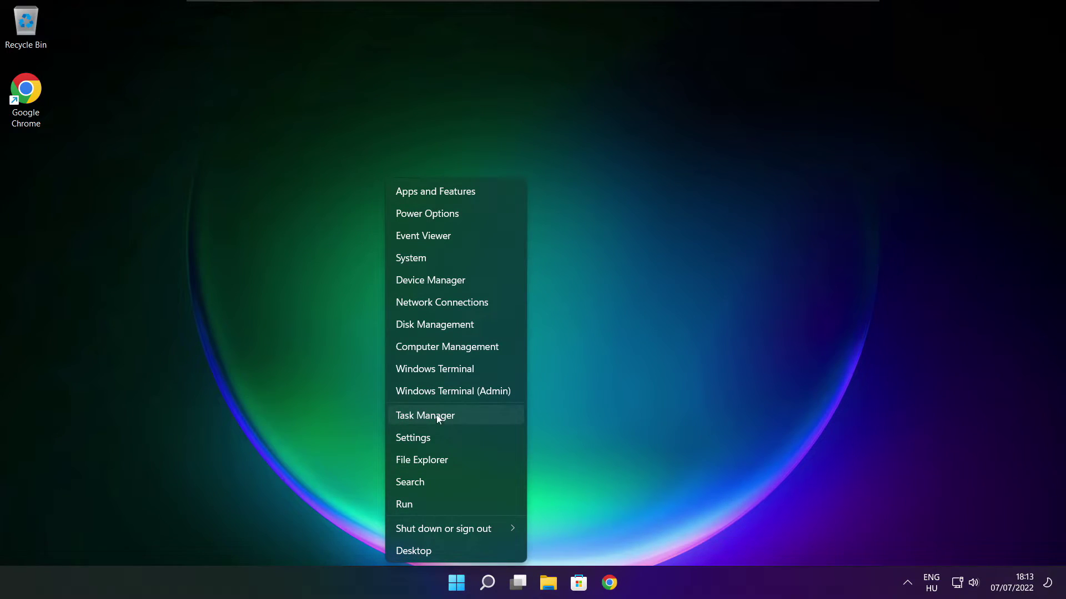
pyautogui.click(458, 417)
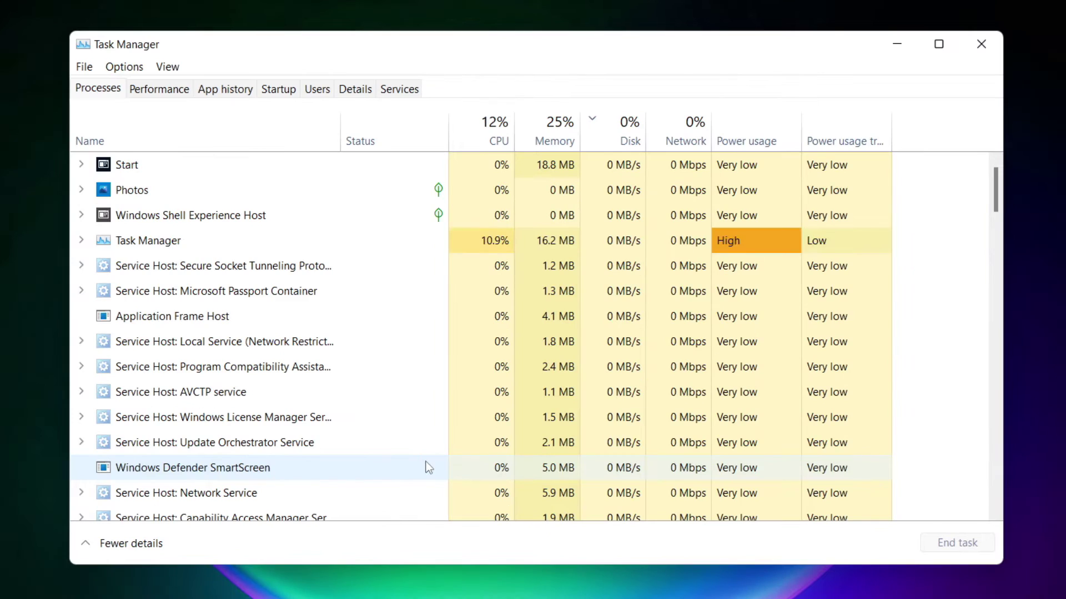
pyautogui.click(282, 91)
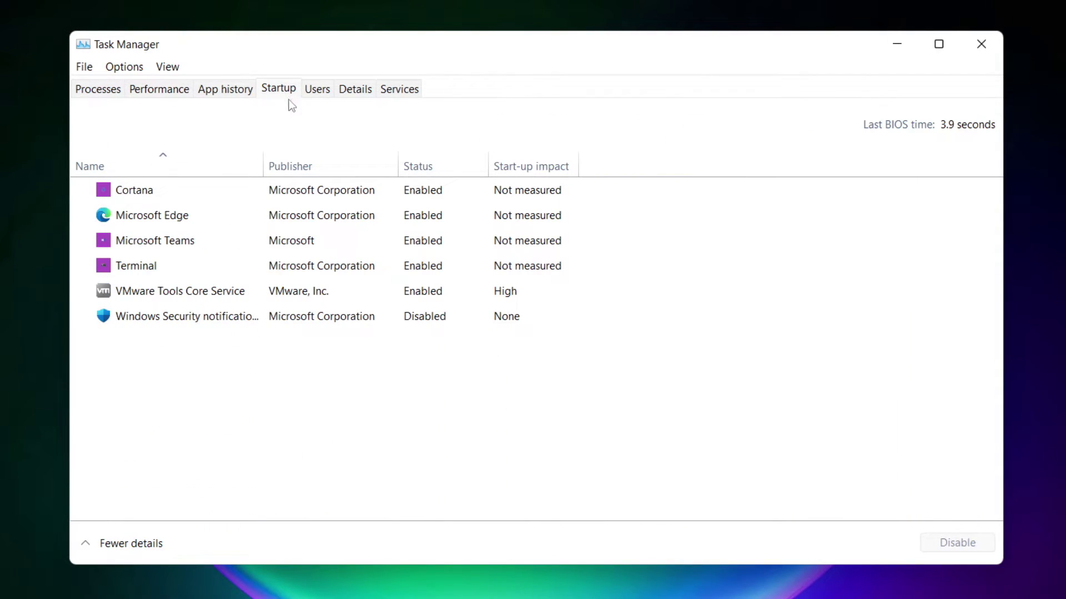
pyautogui.click(283, 195)
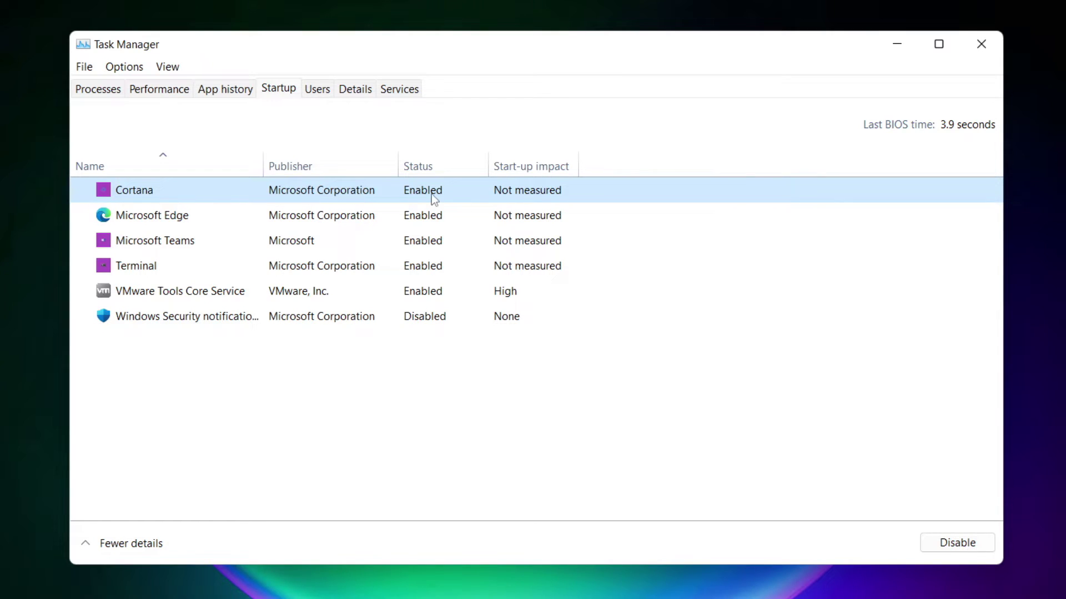
pyautogui.click(957, 547)
pyautogui.click(261, 222)
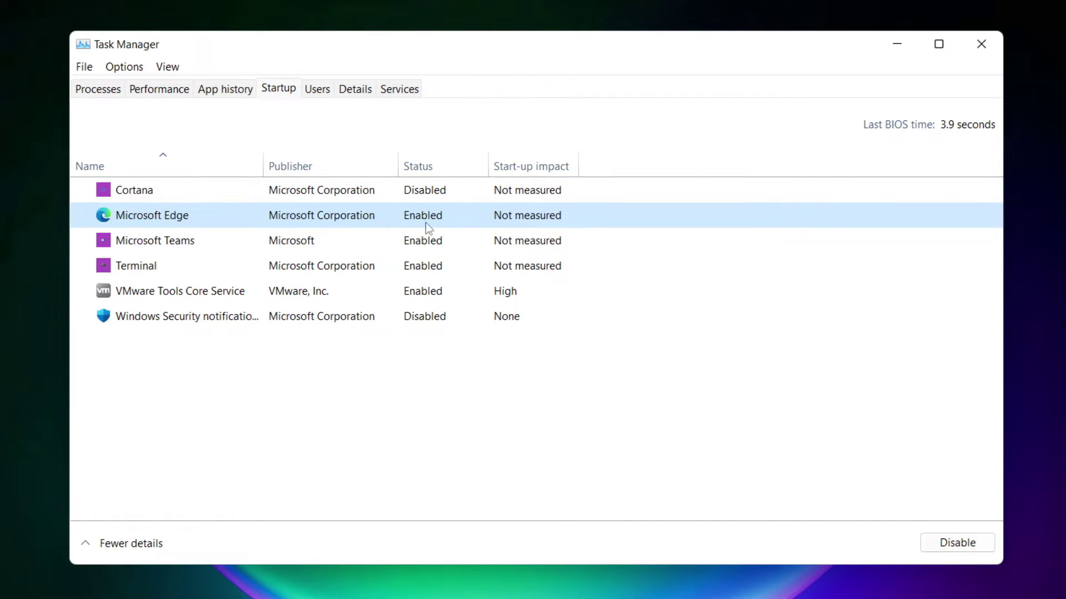
pyautogui.click(960, 547)
# Disable Microsoft Teams and Terminal at startup, and close Task Manager
pyautogui.click(440, 244)
pyautogui.click(972, 547)
pyautogui.click(354, 271)
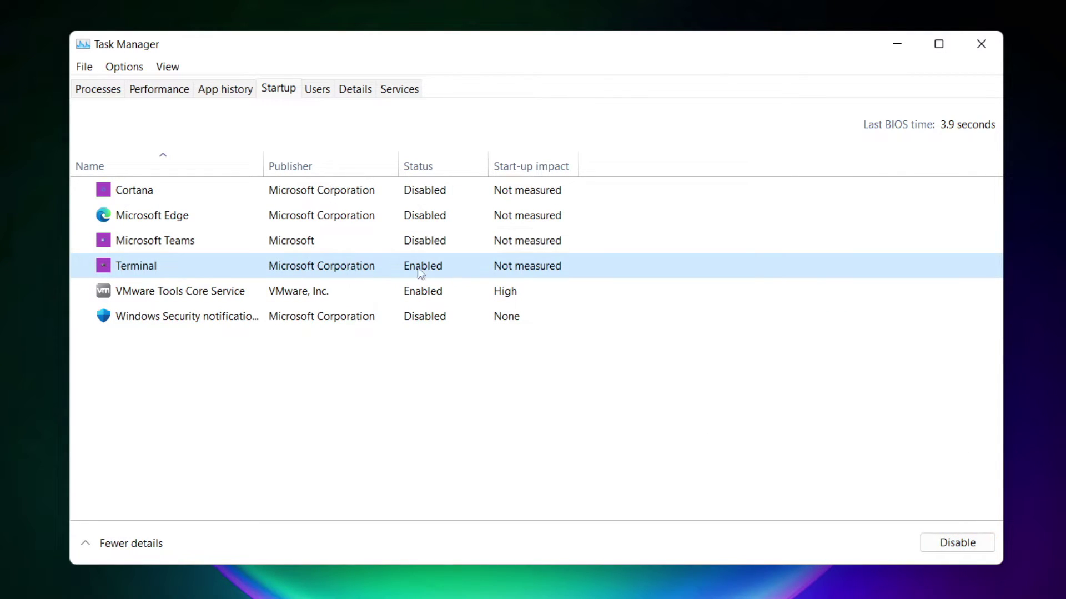
pyautogui.click(974, 549)
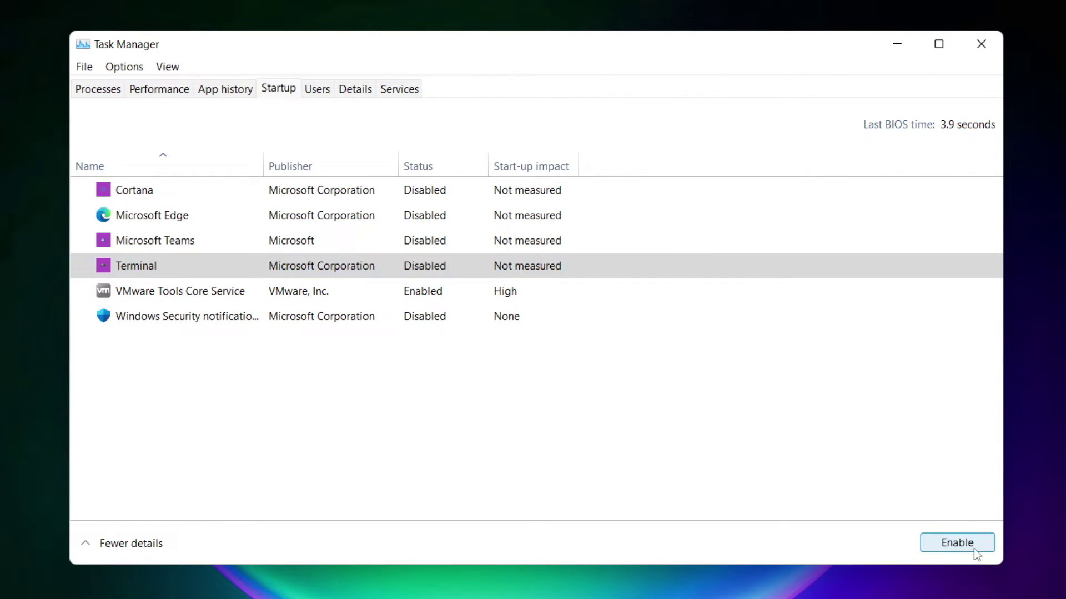
pyautogui.click(421, 270)
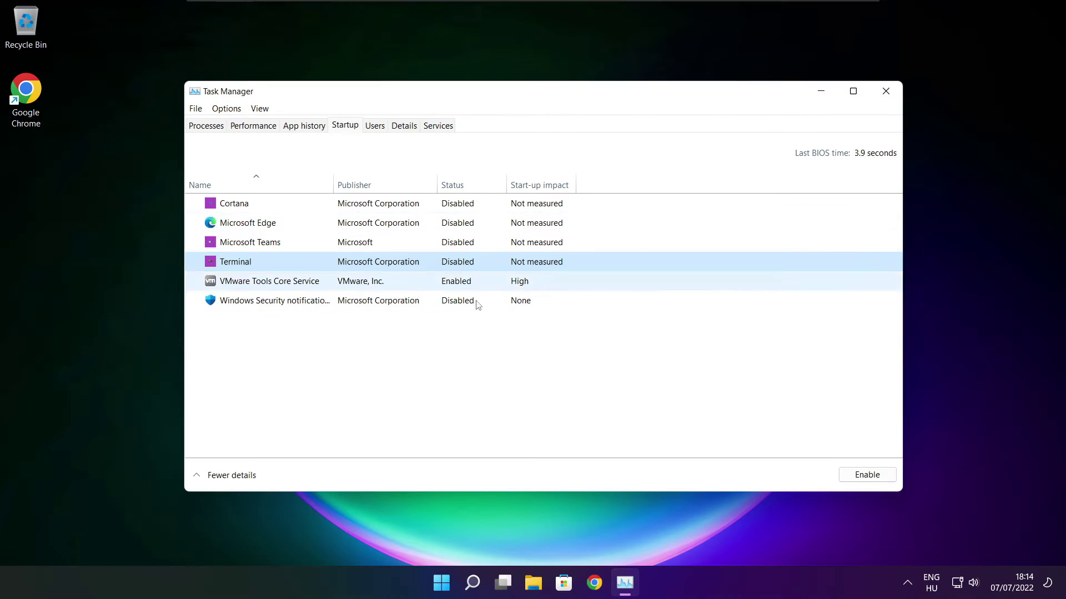
pyautogui.click(886, 91)
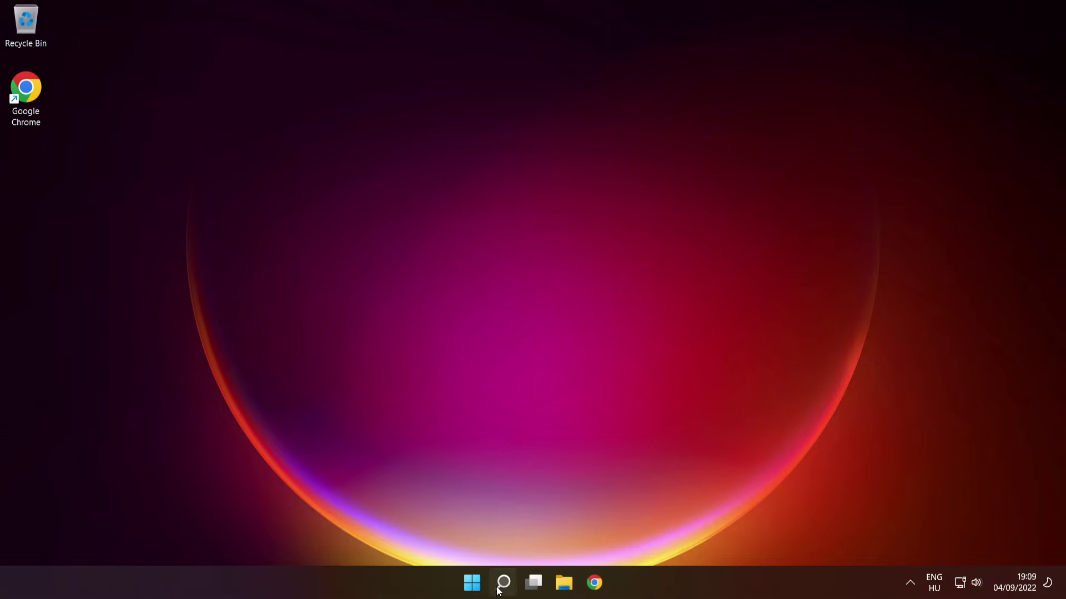
# Search Windows for cmd and run Command Prompt as administrator
pyautogui.moveTo(501, 581)
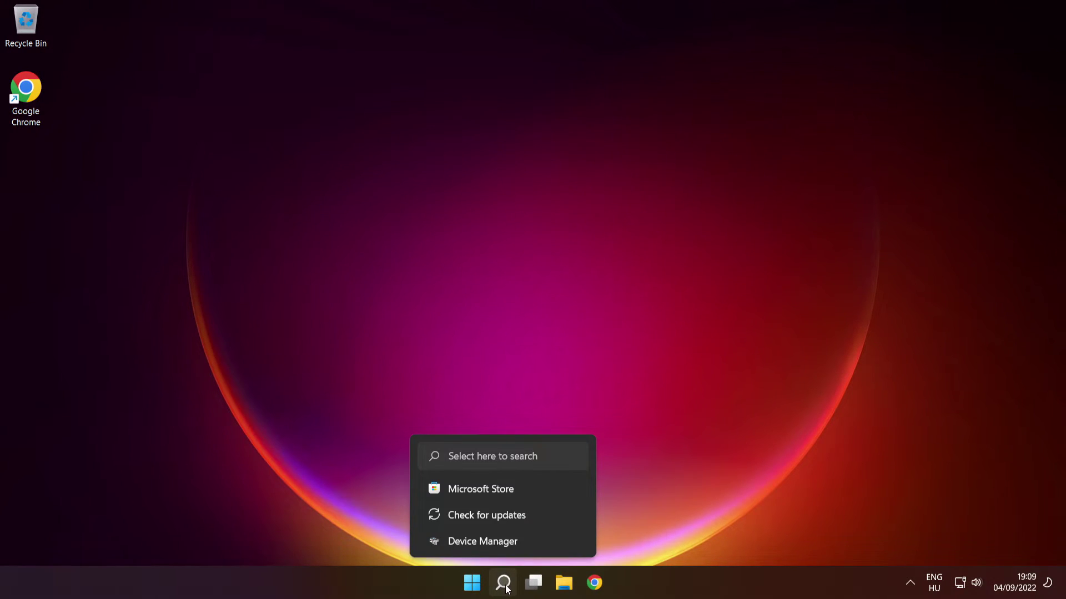
pyautogui.click(504, 583)
pyautogui.write('cmd')
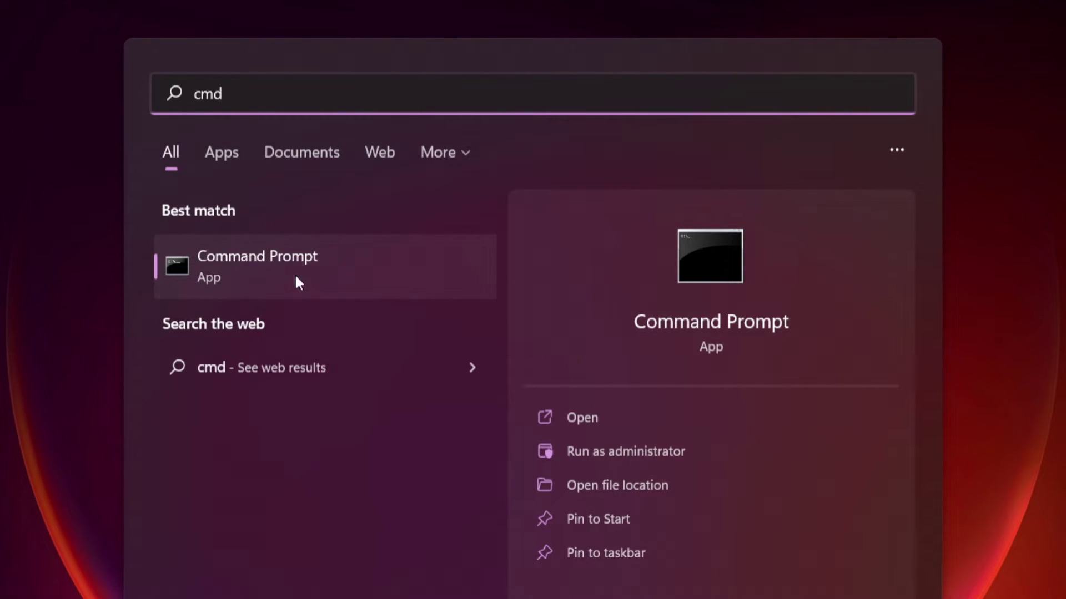
pyautogui.rightClick(391, 260)
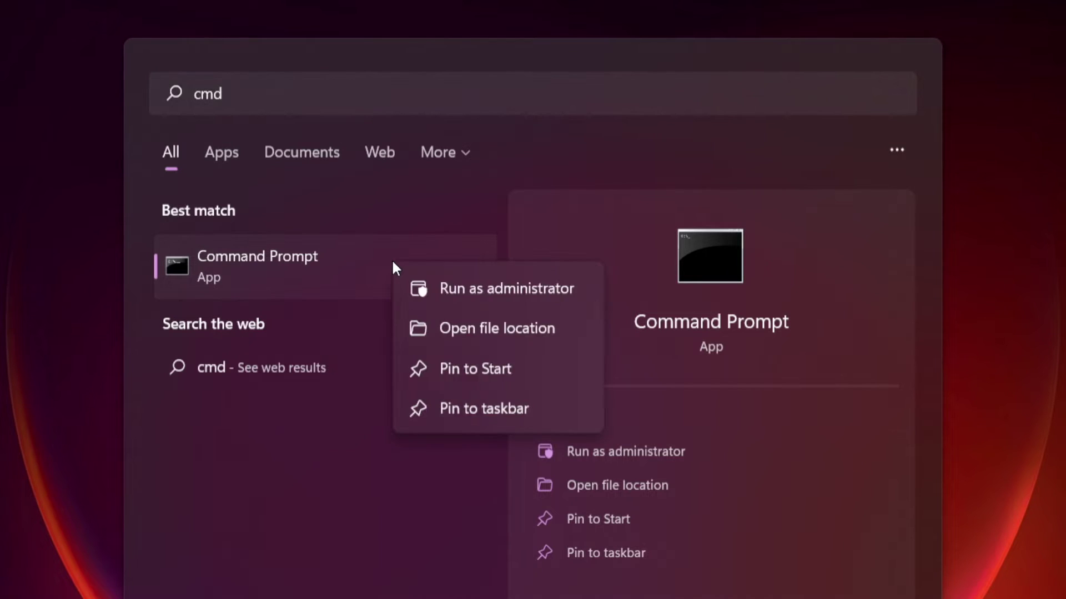
pyautogui.click(506, 287)
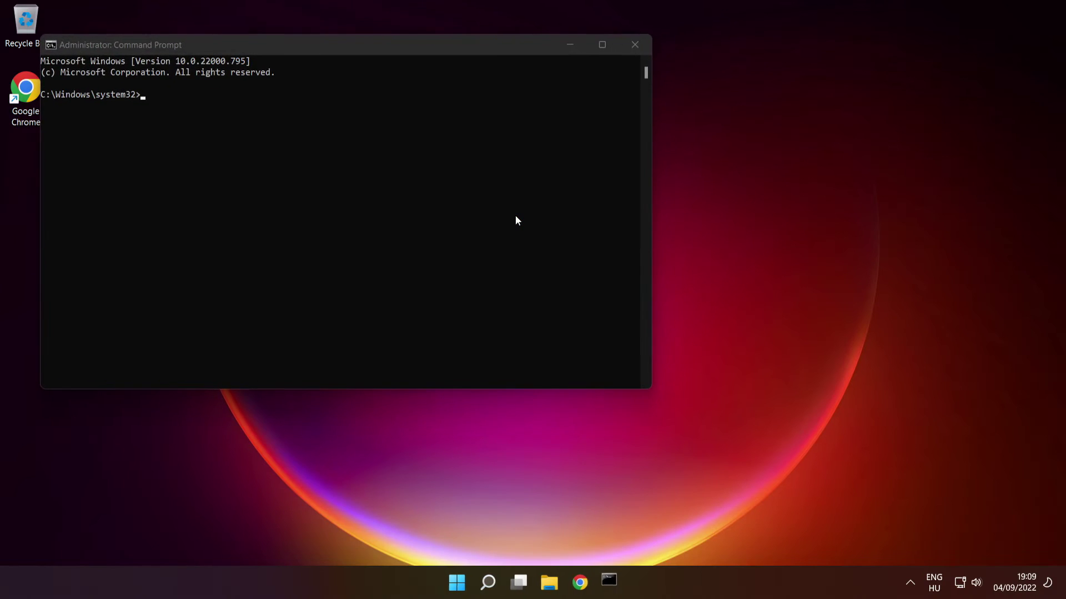
# Run sfc /scannow in the administrator Command Prompt, and close the window once the scan completes
pyautogui.moveTo(430, 49); pyautogui.dragTo(614, 137)
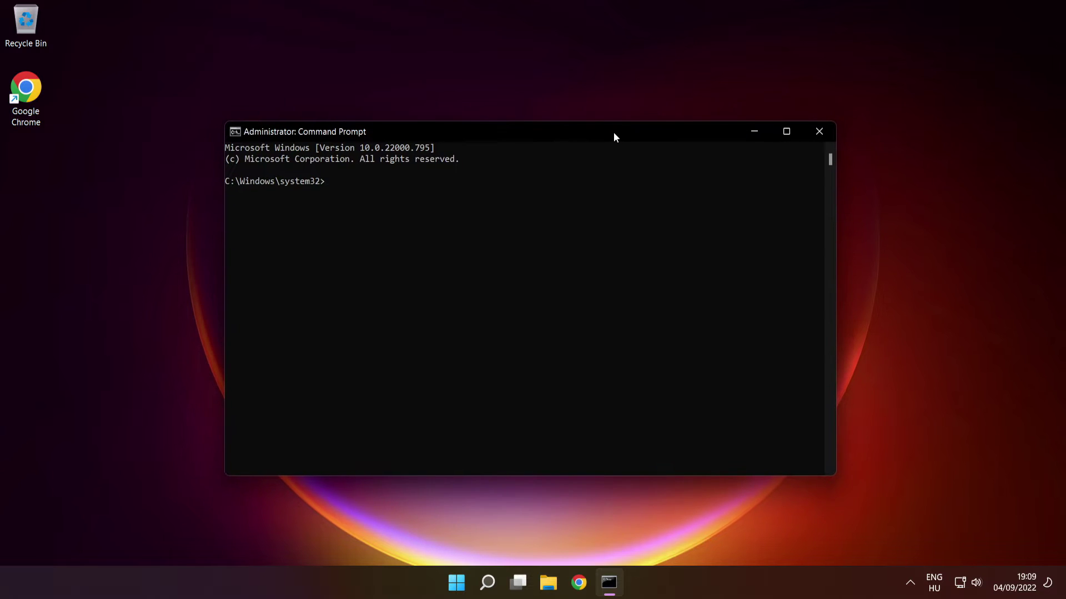
pyautogui.write('sfc /scannow')
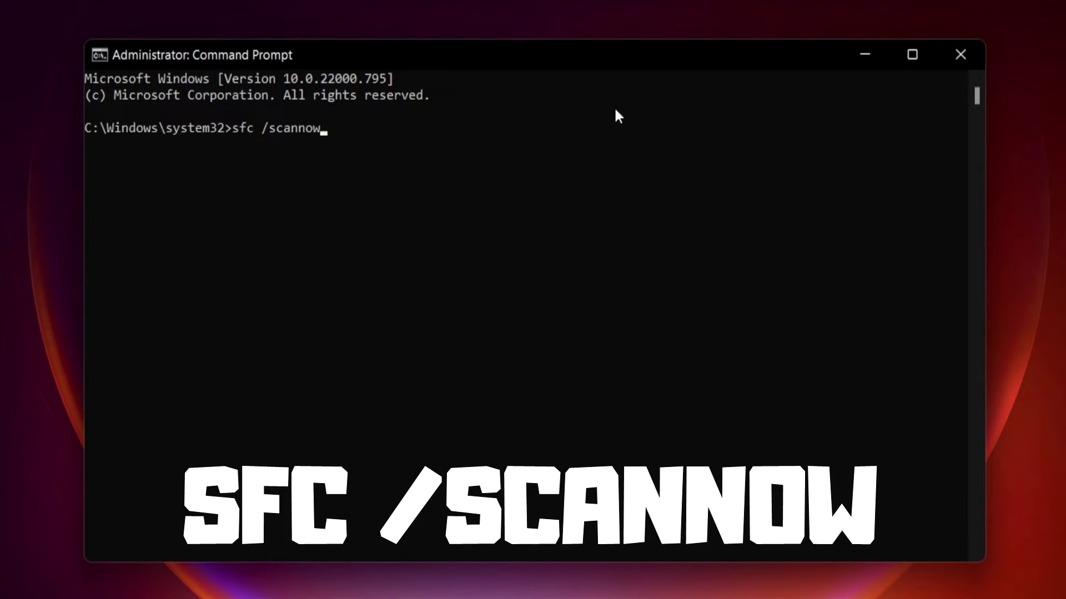
pyautogui.press('Return')
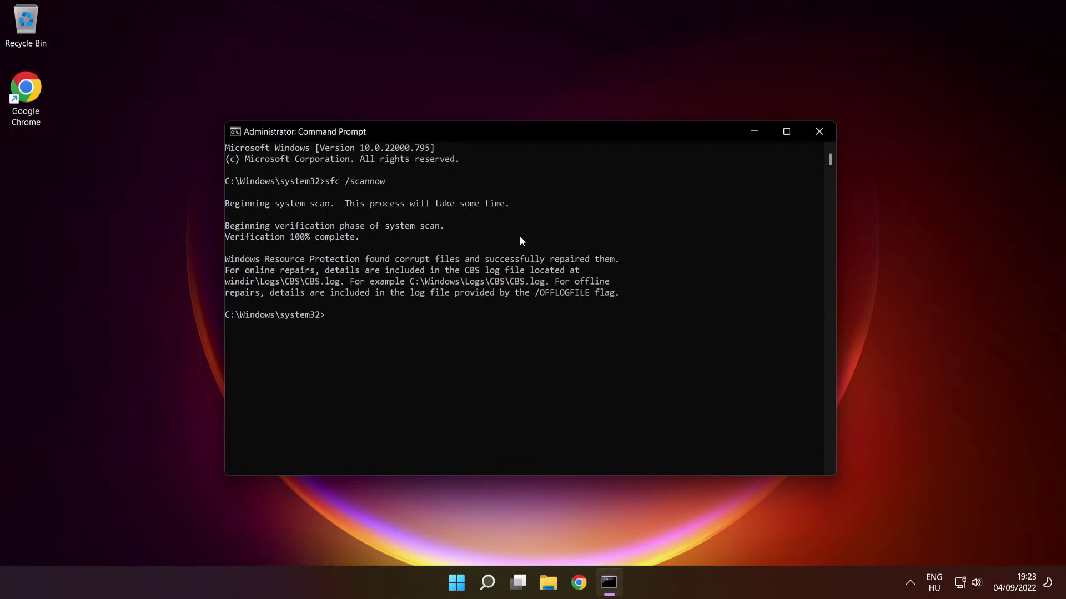
pyautogui.click(821, 135)
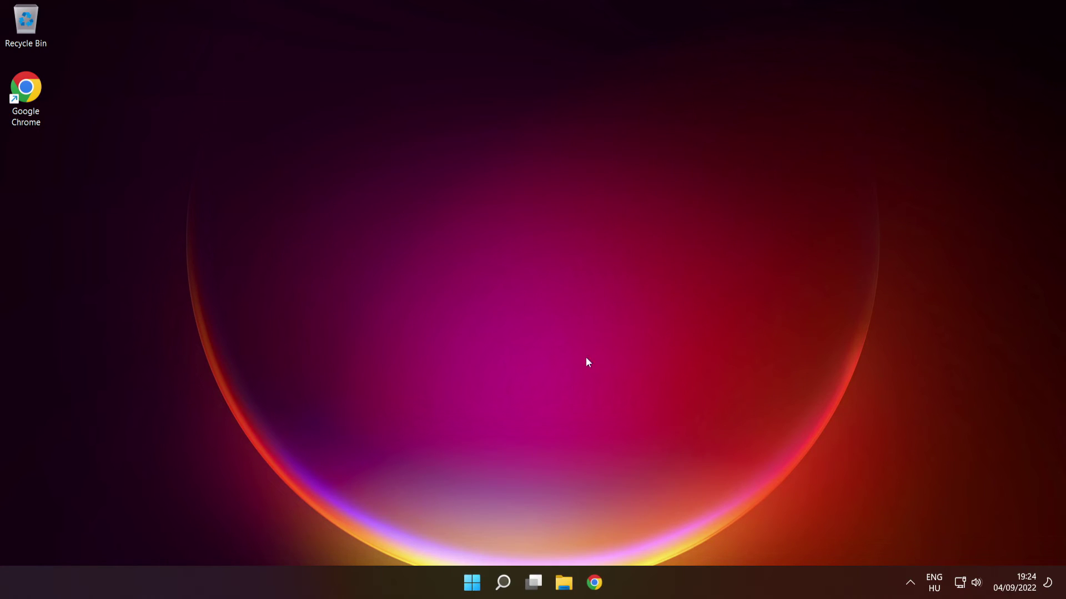
# Restart the computer
pyautogui.click(472, 582)
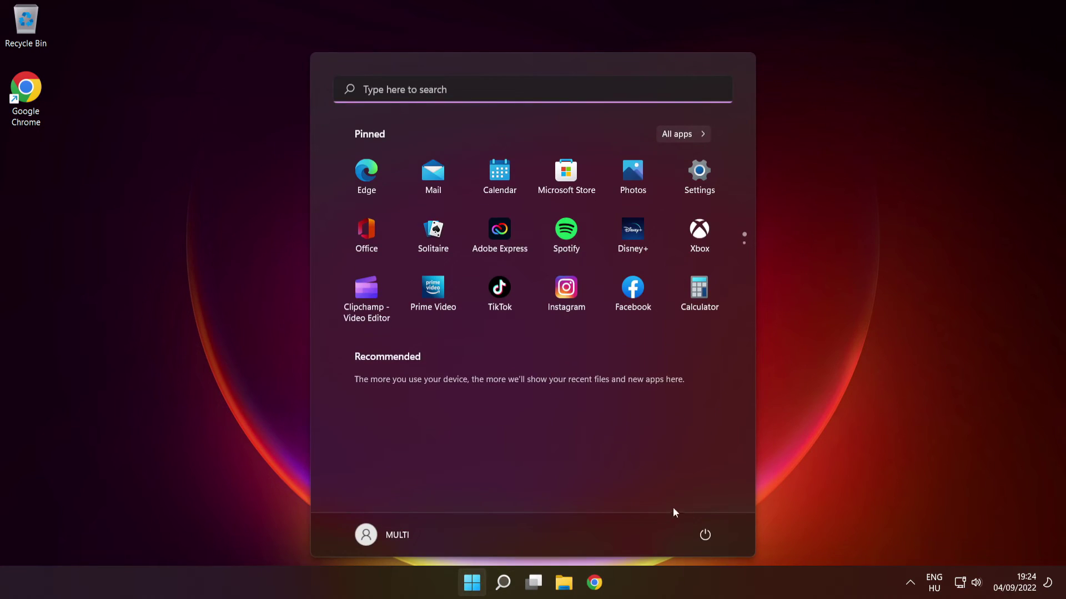
pyautogui.click(705, 535)
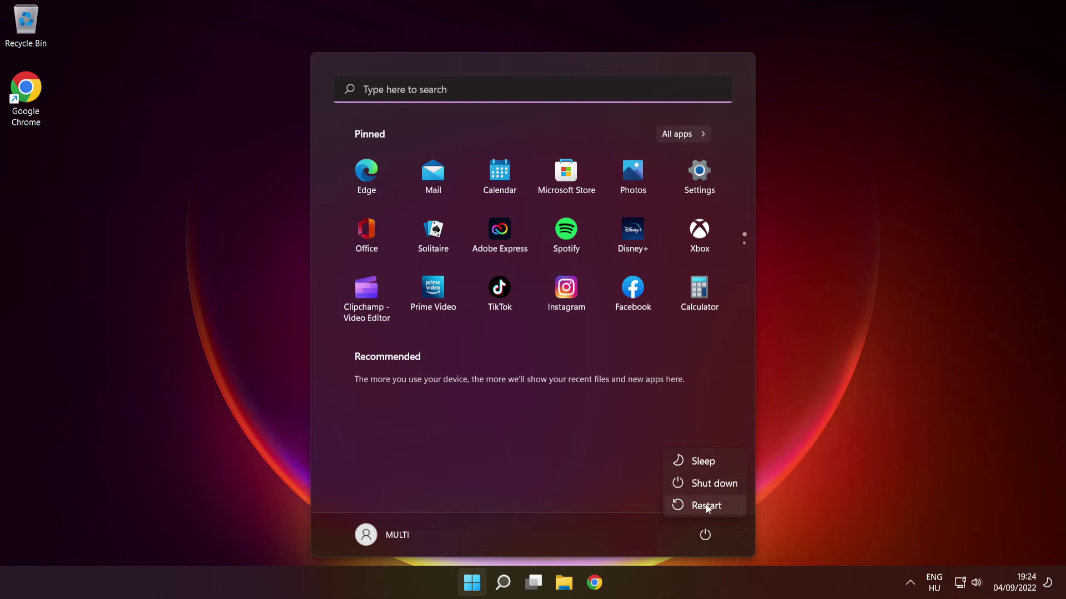
pyautogui.click(708, 506)
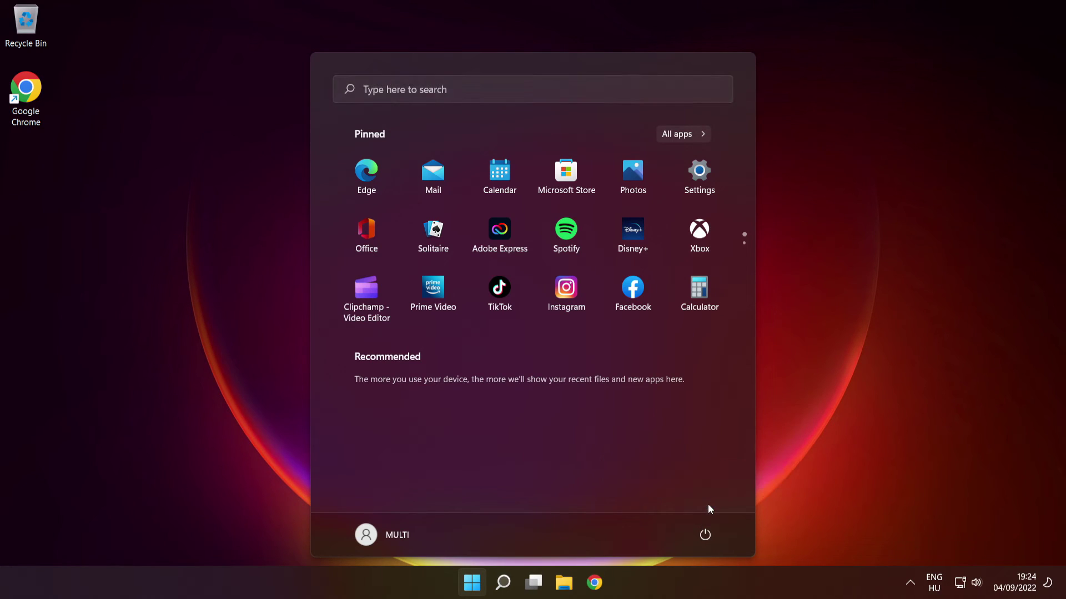